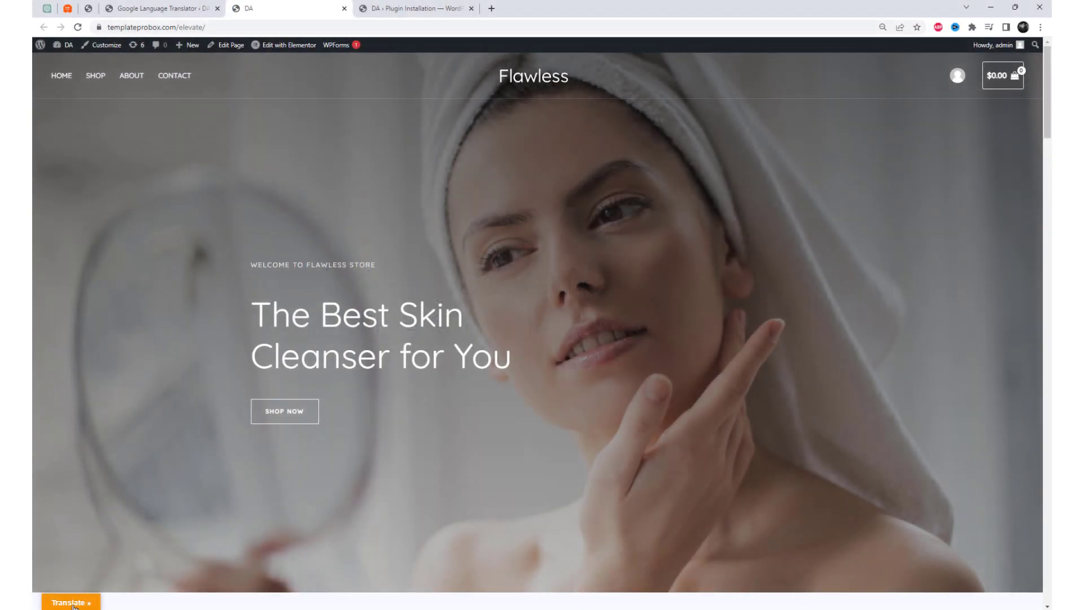
Step: Preview the storefront in French and in Greek using the floating translation widget
left_click(74, 602)
left_click(67, 587)
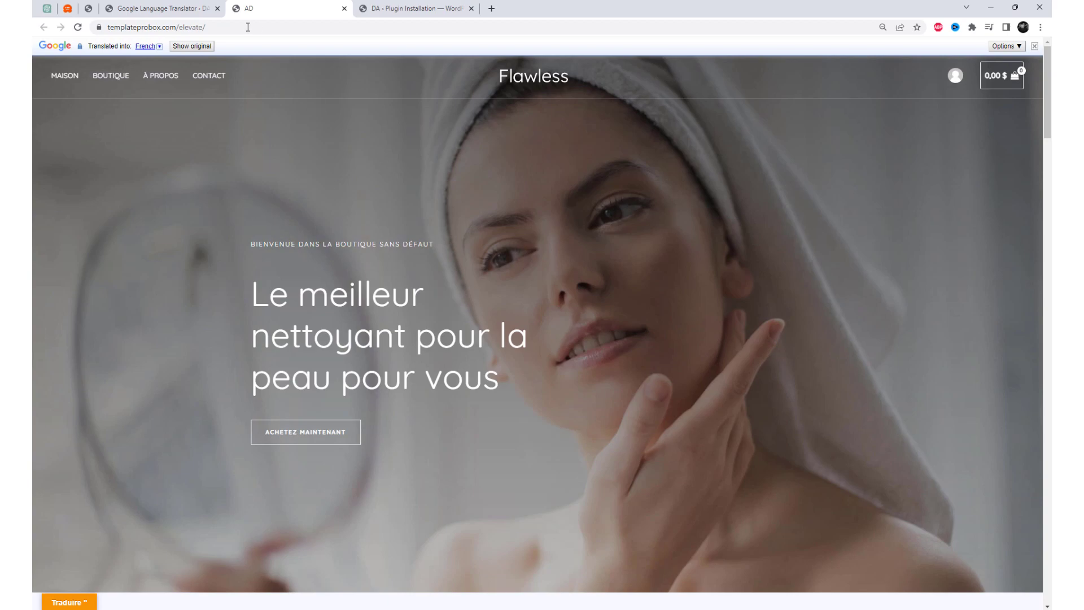
left_click(75, 603)
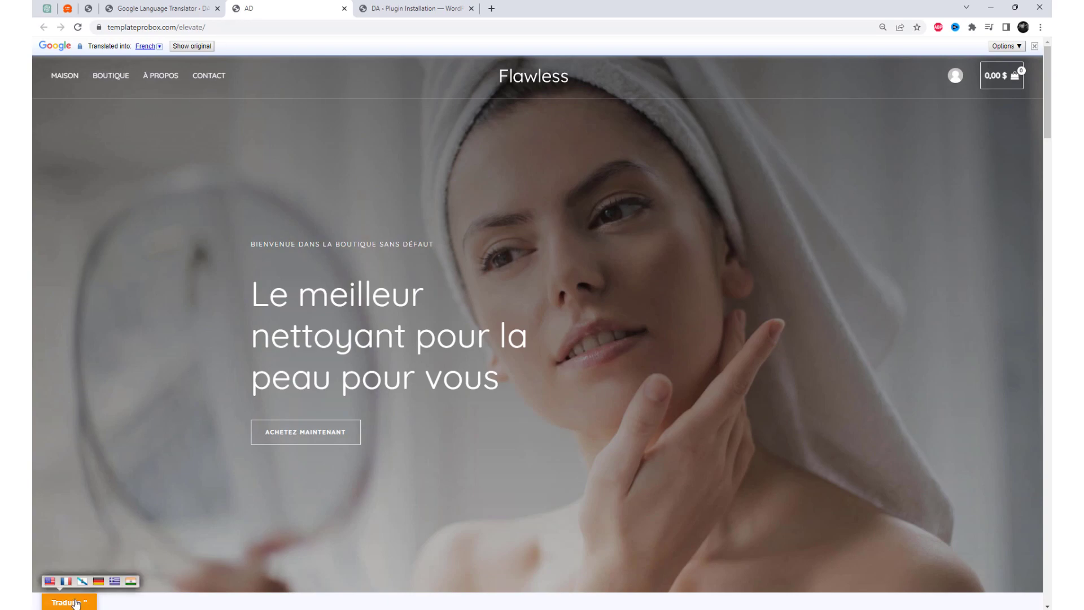
left_click(115, 582)
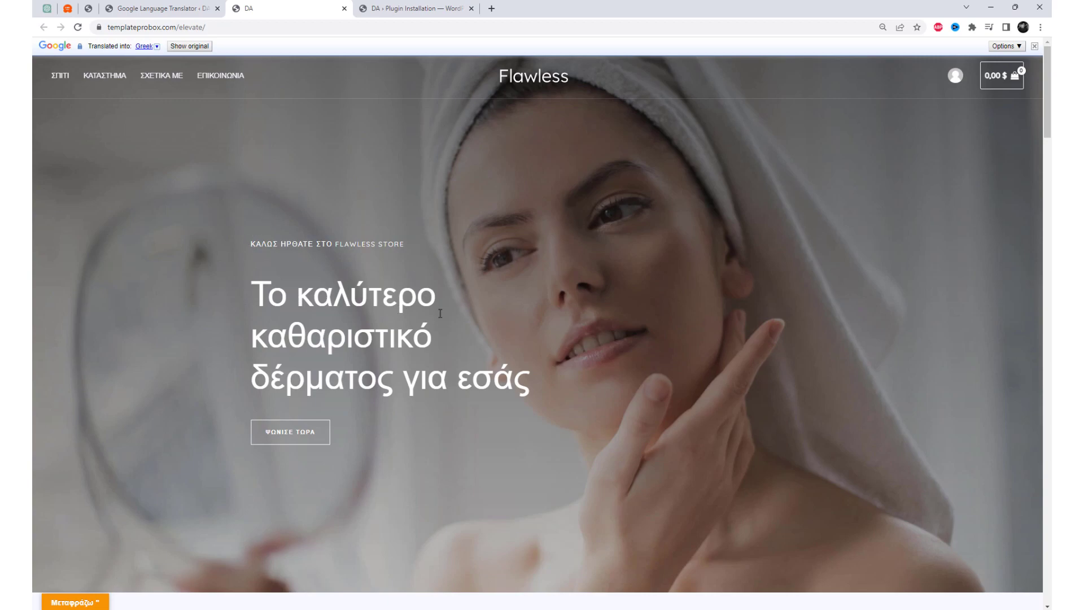
Step: Look over the Greek product listing down the home page and reselect Greek in the translation widget
scroll(441, 313, "down", 8)
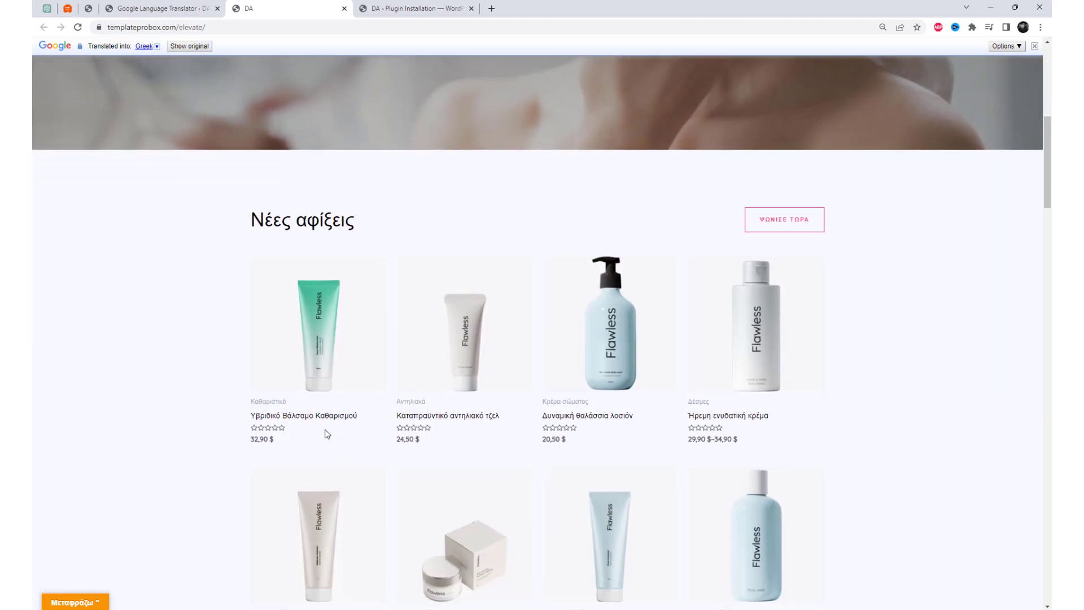
scroll(325, 434, "down", 3)
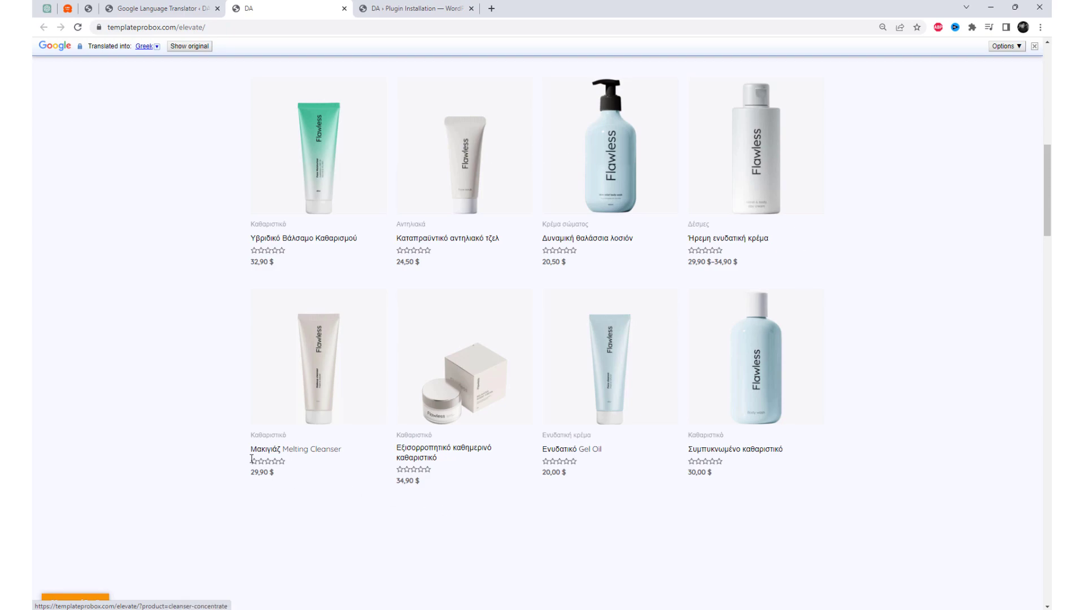
left_click(74, 604)
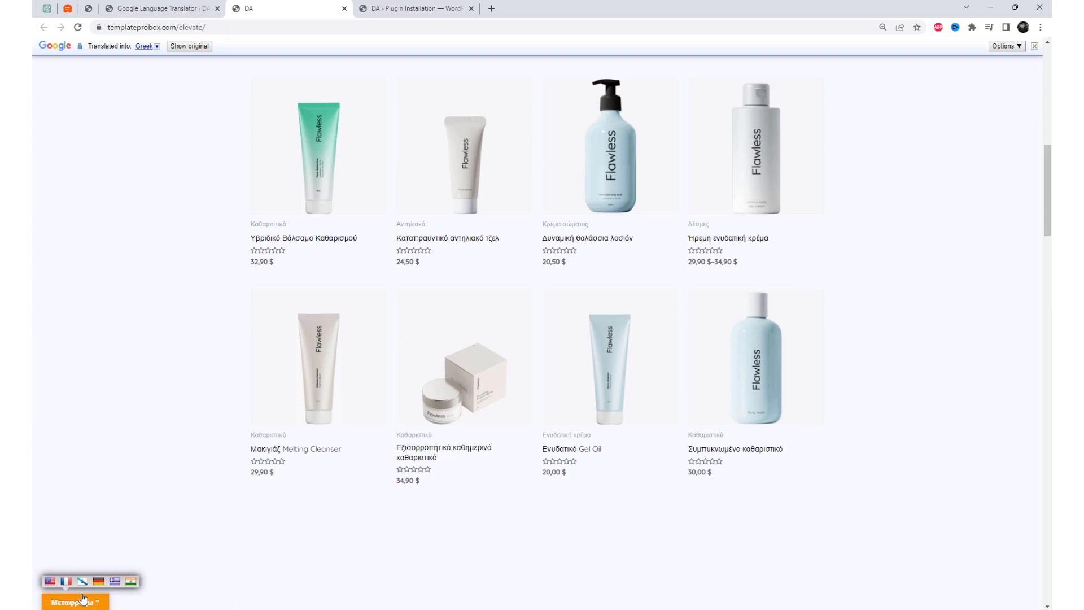
left_click(115, 582)
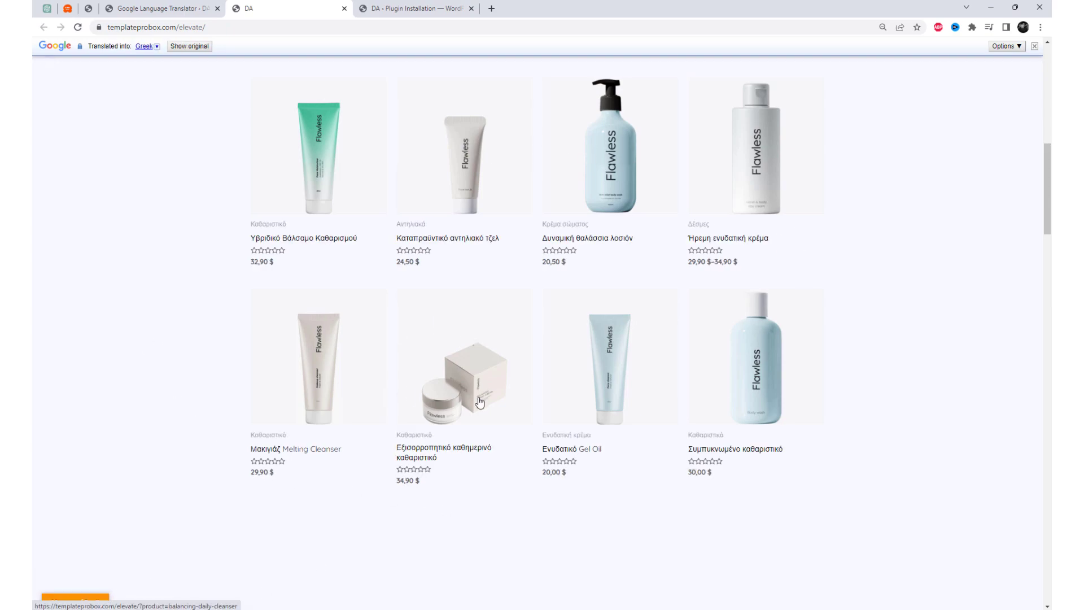
scroll(479, 401, "up", 1)
scroll(480, 394, "up", 4)
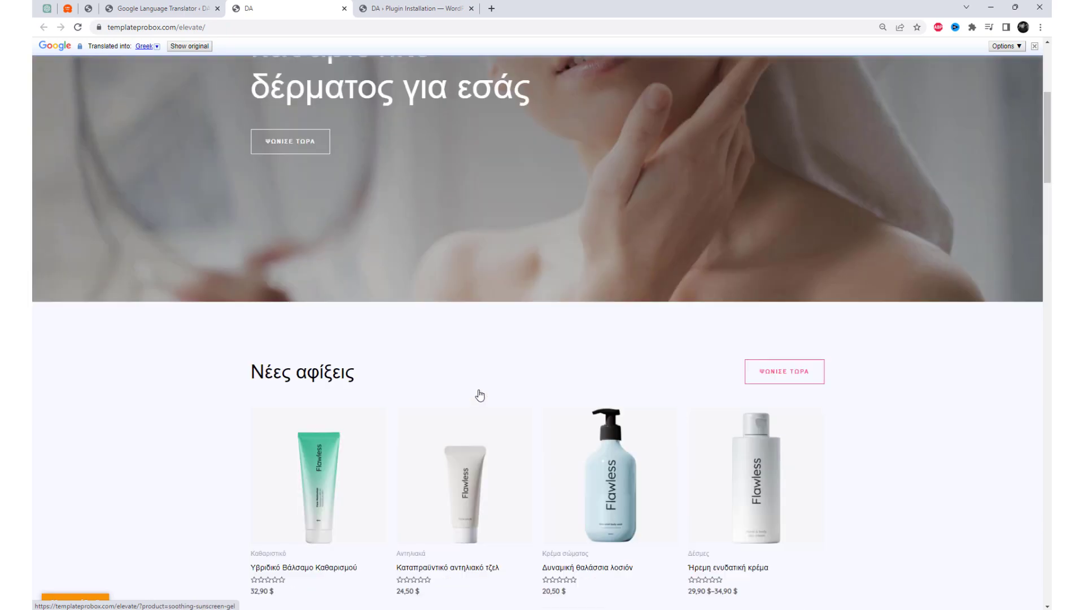
scroll(480, 395, "up", 3)
scroll(305, 358, "up", 2)
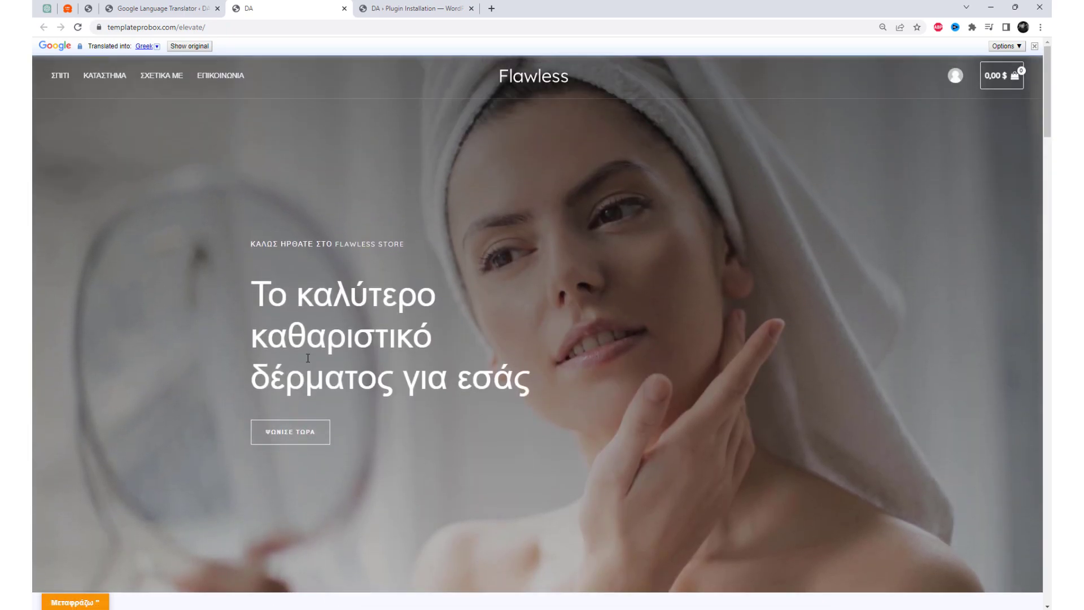
Step: Translate the storefront into Gujarati and examine the translated new-arrivals products
left_click(91, 602)
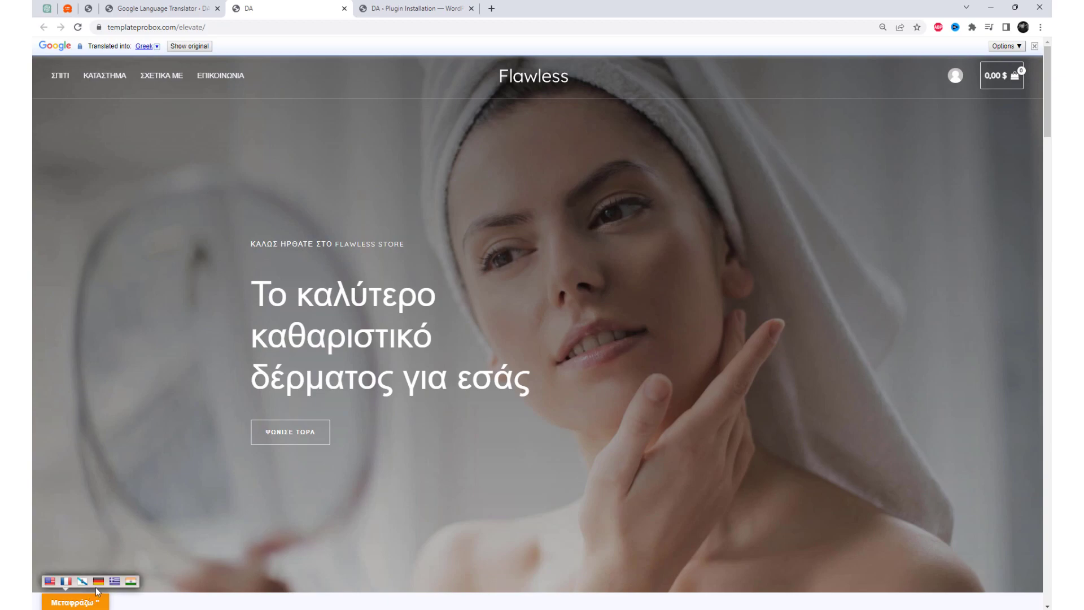
left_click(131, 582)
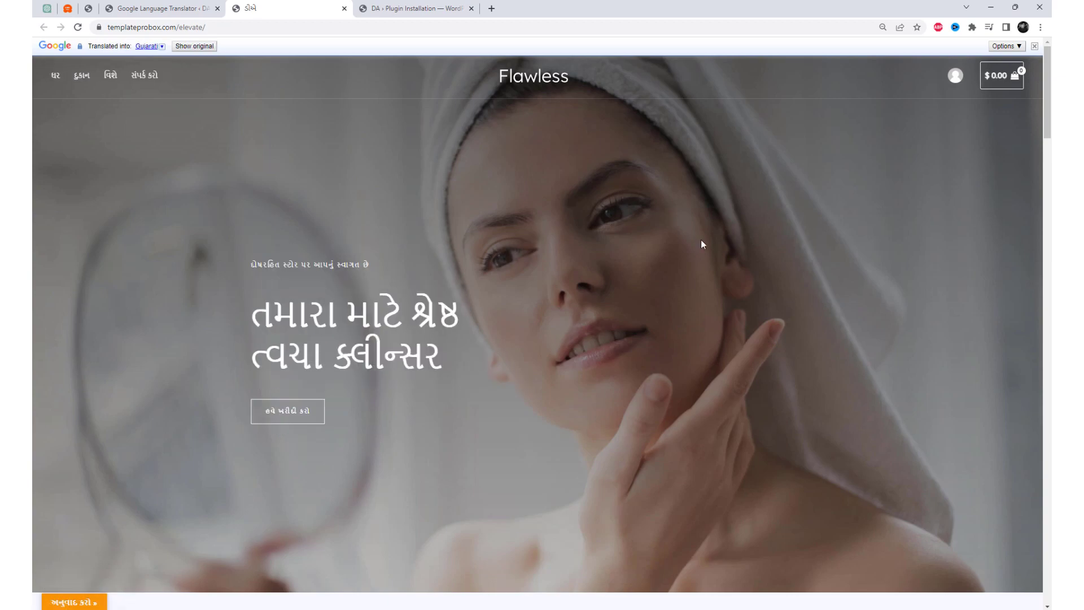
scroll(626, 282, "down", 6)
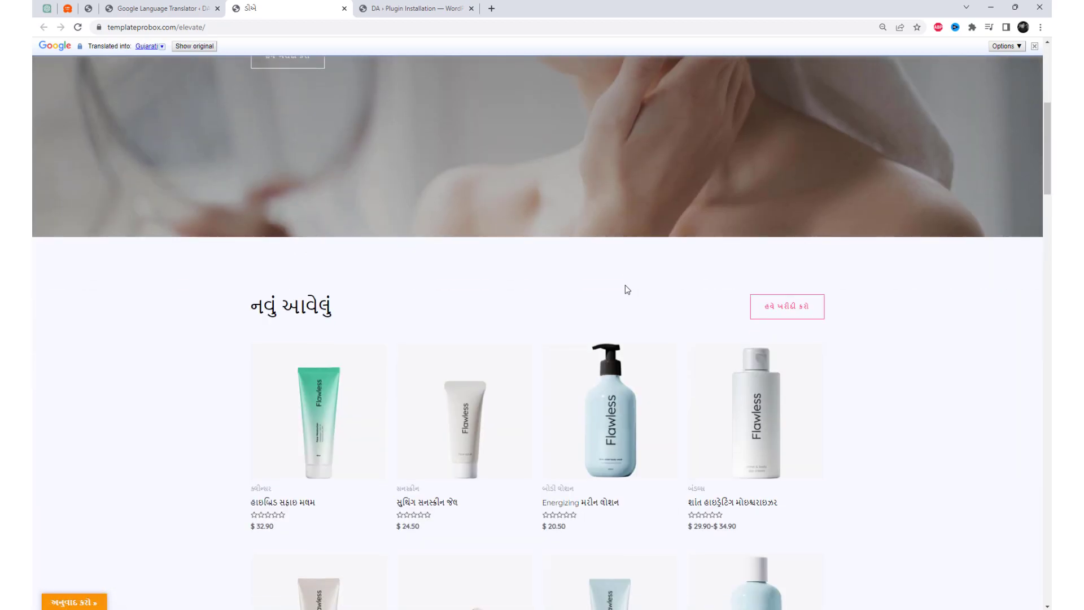
scroll(625, 289, "down", 3)
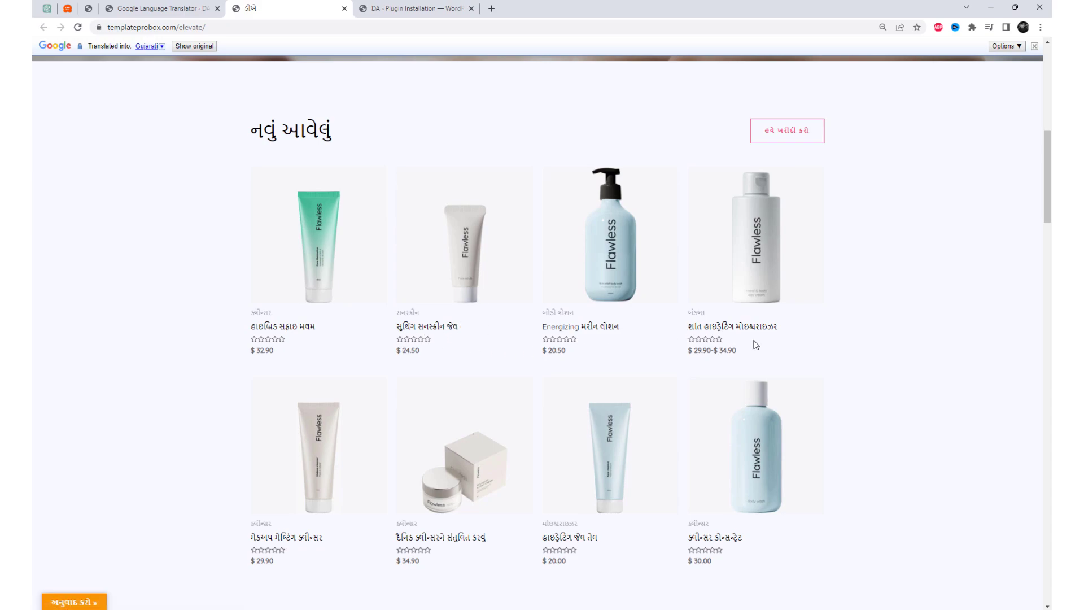
scroll(756, 345, "down", 2)
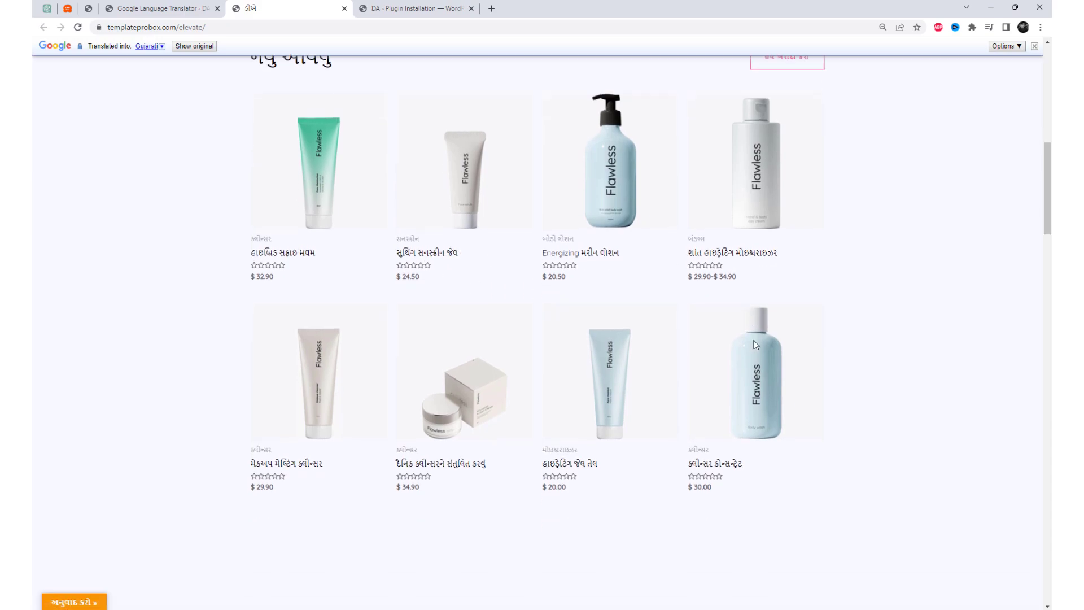
Step: Translate the storefront back into French and examine the banner heading
left_click(67, 605)
left_click(70, 584)
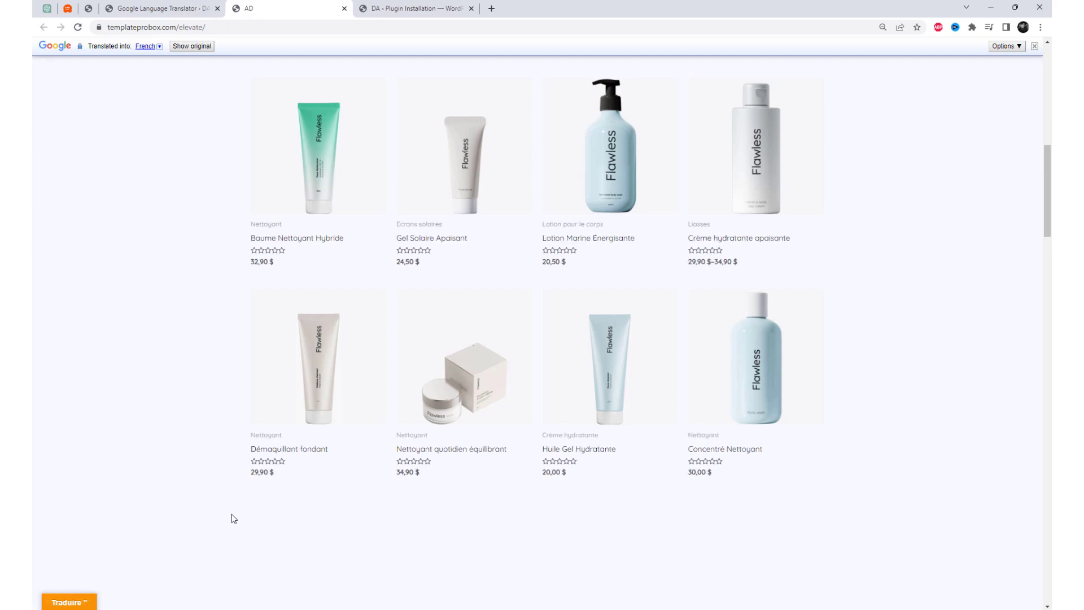
scroll(231, 514, "up", 10)
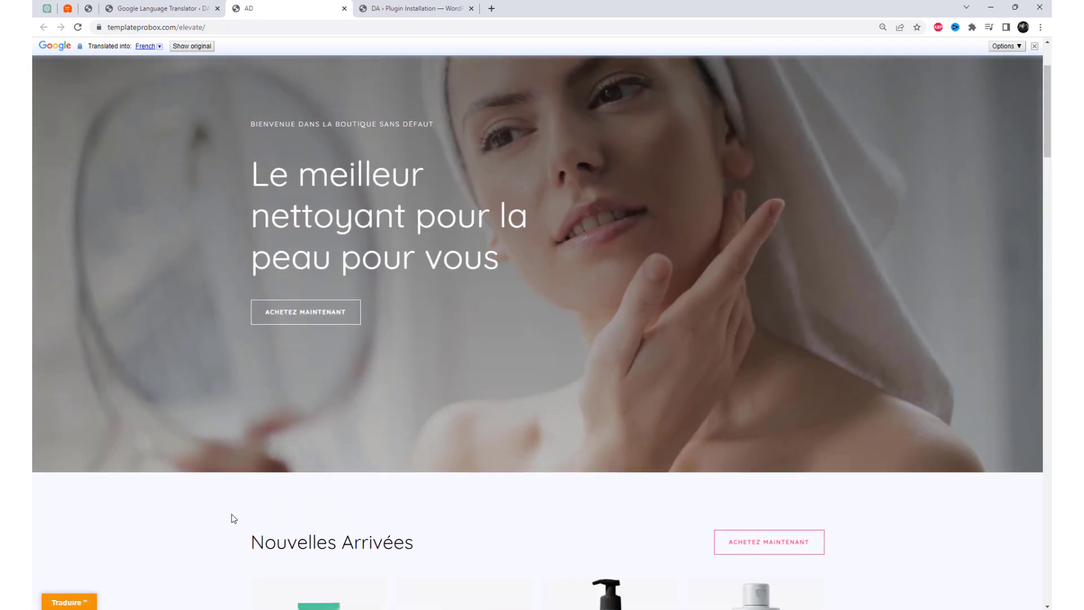
left_click_drag(249, 152, 552, 284)
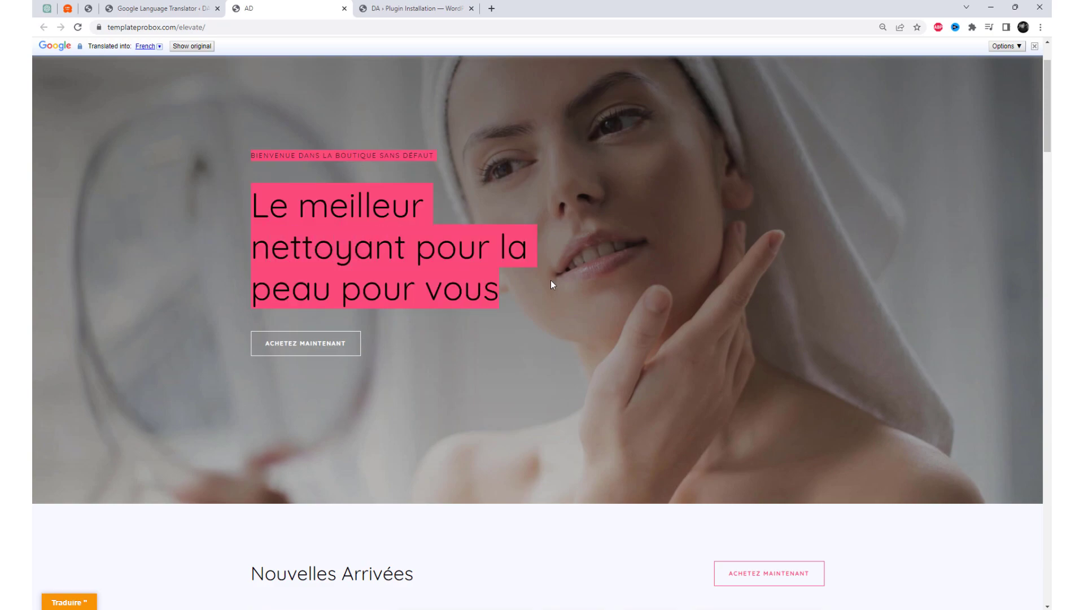
Step: Close the open translator settings page and open the site's WordPress dashboard at templateprobox.com/elevate/wp-admin
left_click(218, 8)
left_click(261, 27)
type("wp-admin")
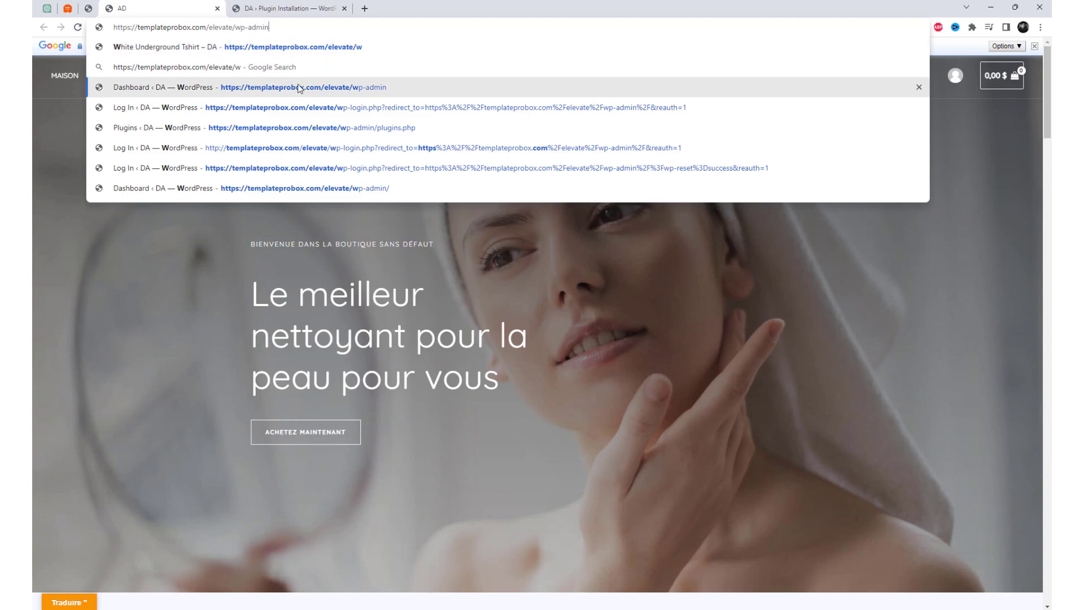
left_click(298, 88)
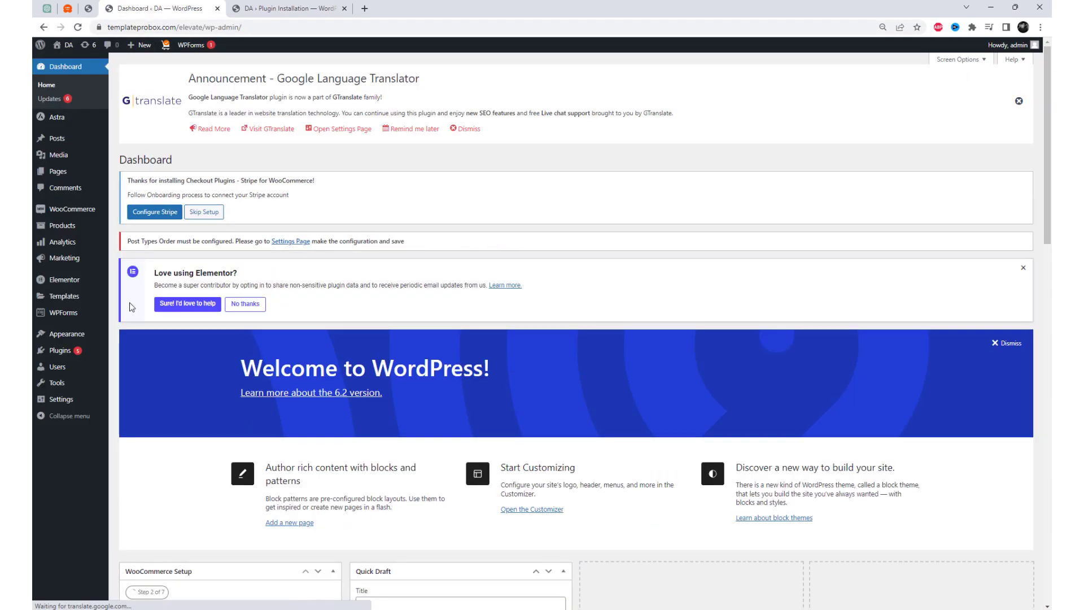
Step: Open the installed plugins list and copy the plugin name "Google Language Translator"
mouse_move(99, 353)
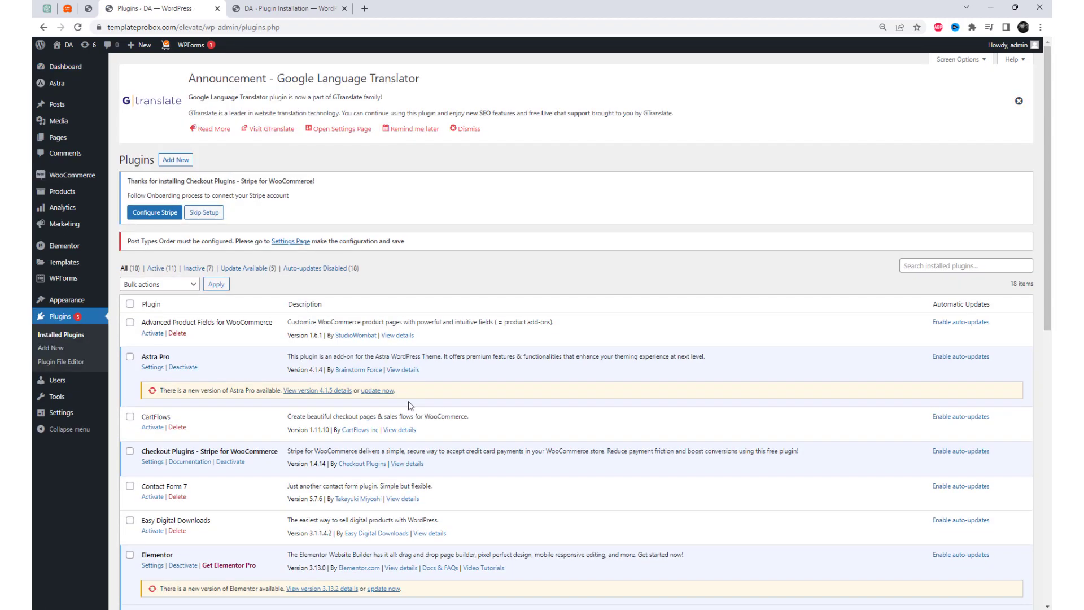
scroll(408, 402, "down", 10)
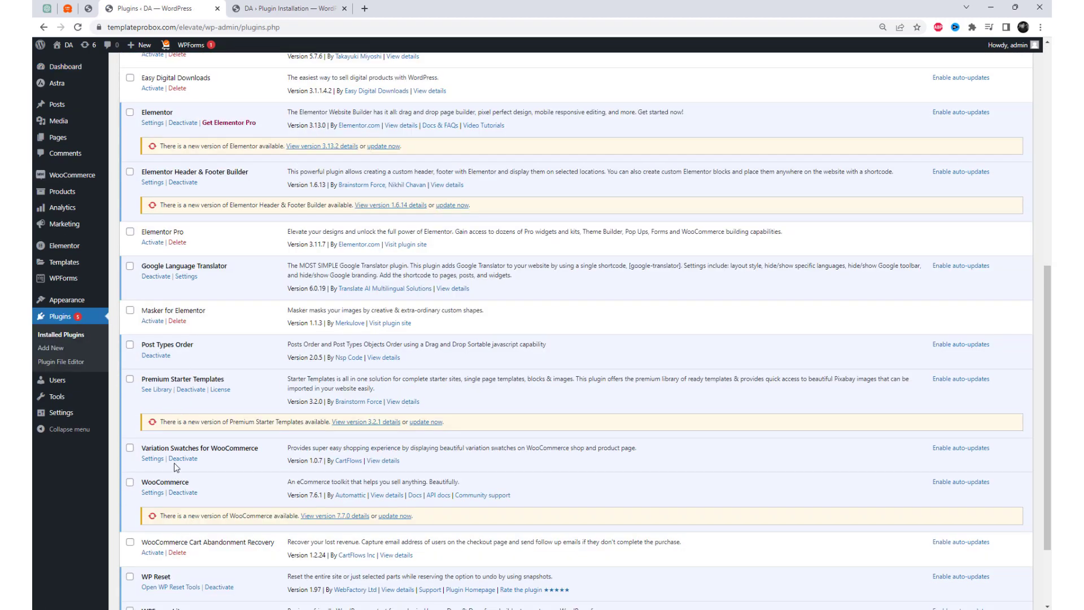
scroll(178, 469, "down", 3)
scroll(185, 472, "up", 2)
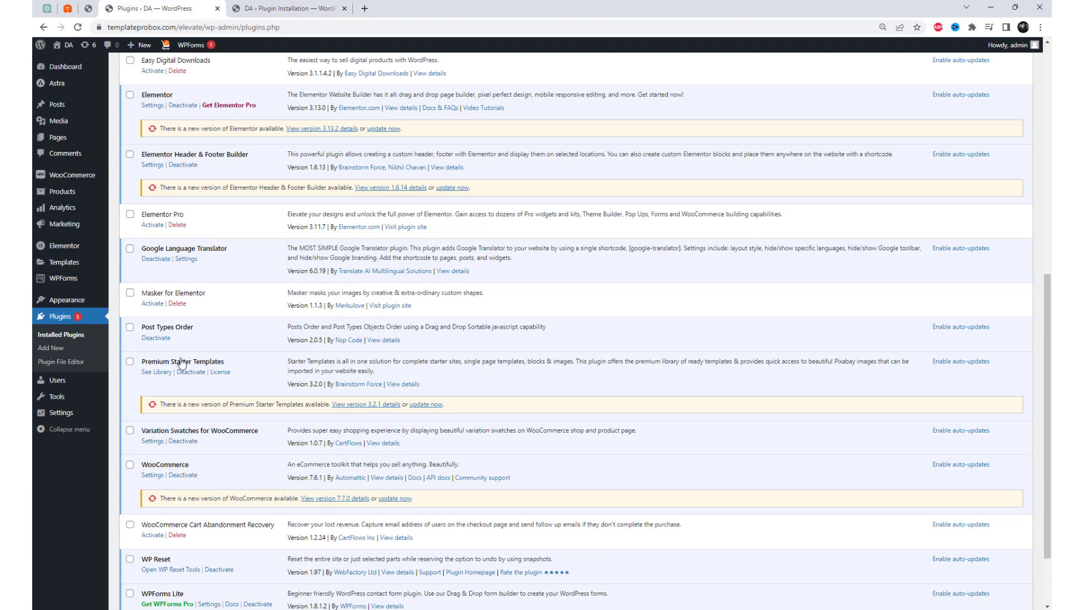
triple_click(180, 248)
key("ctrl+c")
Step: Search the plugins available to install for "Google Language Translator"
scroll(255, 255, "up", 8)
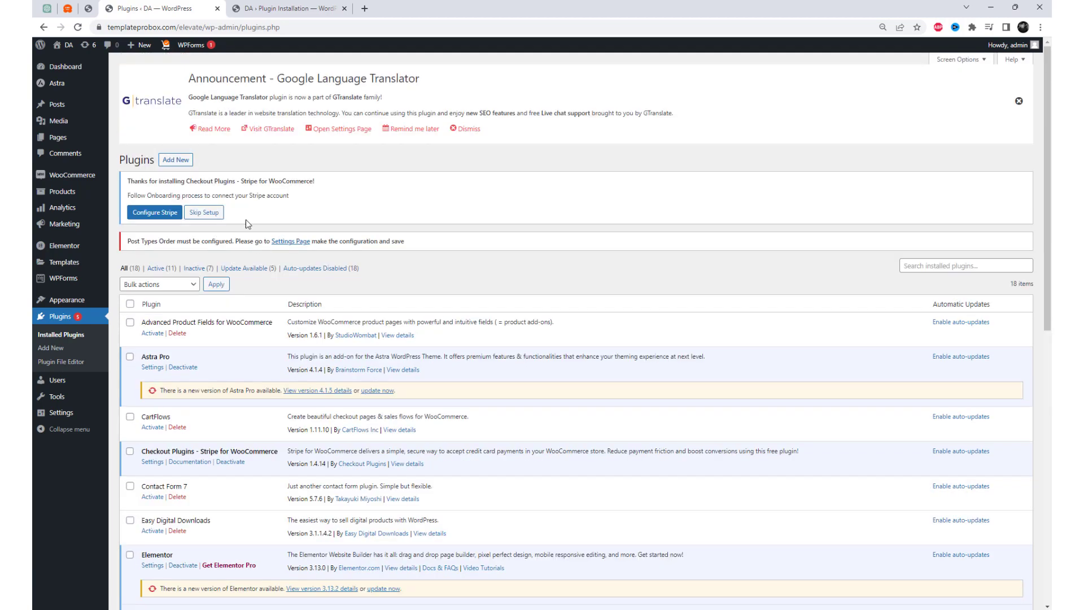
left_click(174, 161)
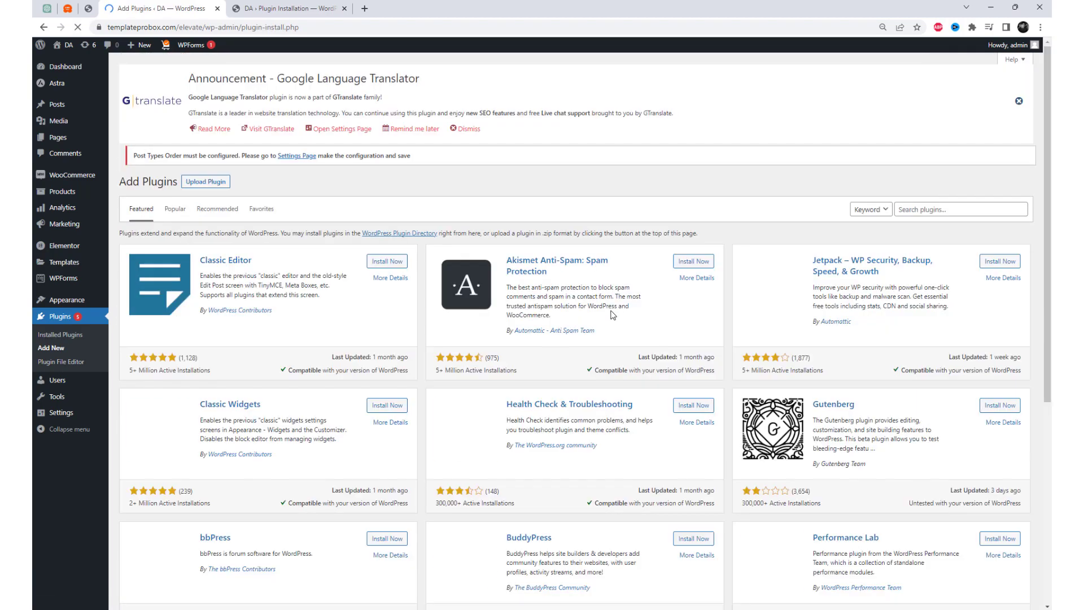
left_click(897, 211)
key("ctrl+v")
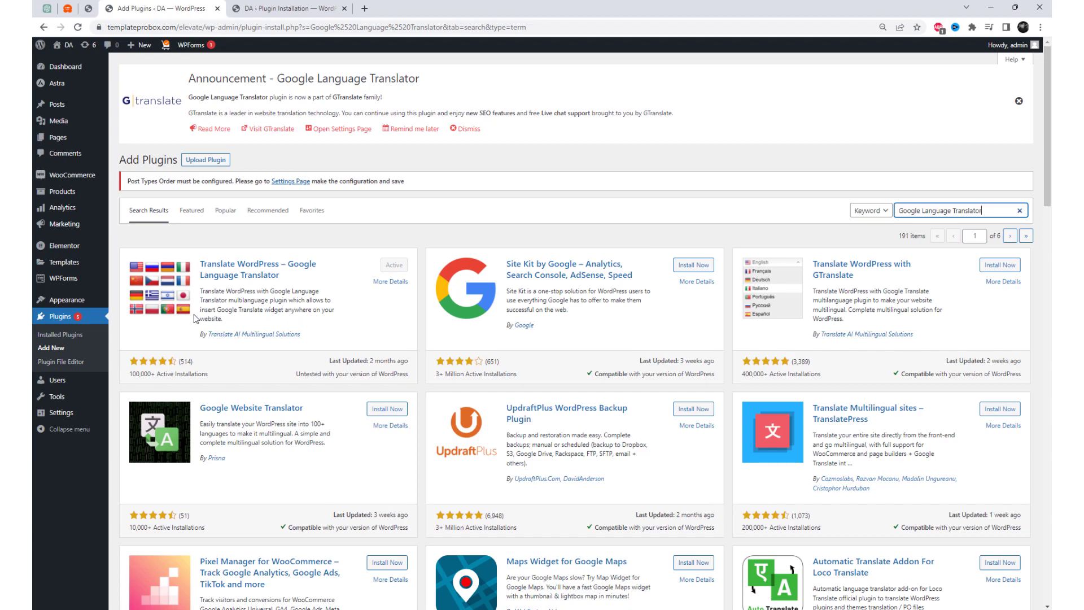
Step: Return to the installed plugins list and open the Google Language Translator plugin's settings
left_click(60, 337)
scroll(201, 357, "down", 15)
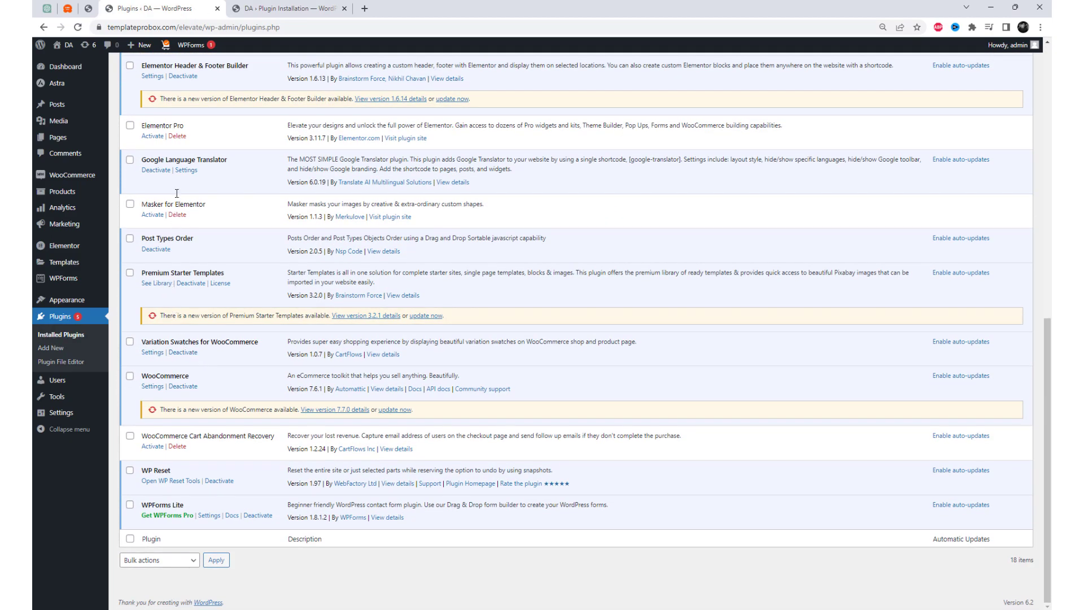
left_click(185, 170)
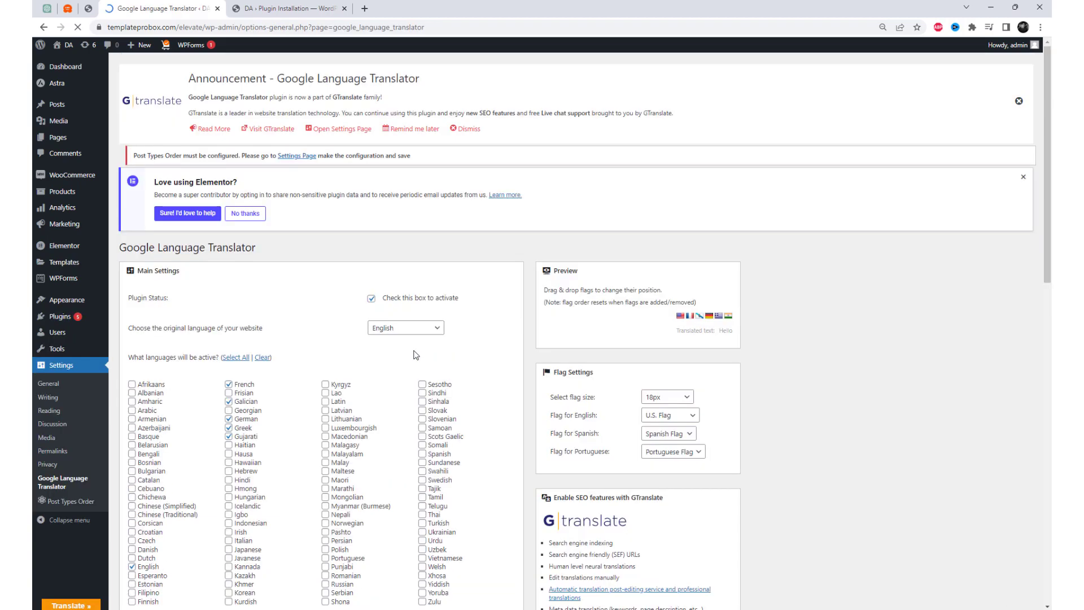
Step: Deactivate Gujarati and activate Latin and Slovak as translation languages, and check the website's original language setting
scroll(487, 375, "down", 3)
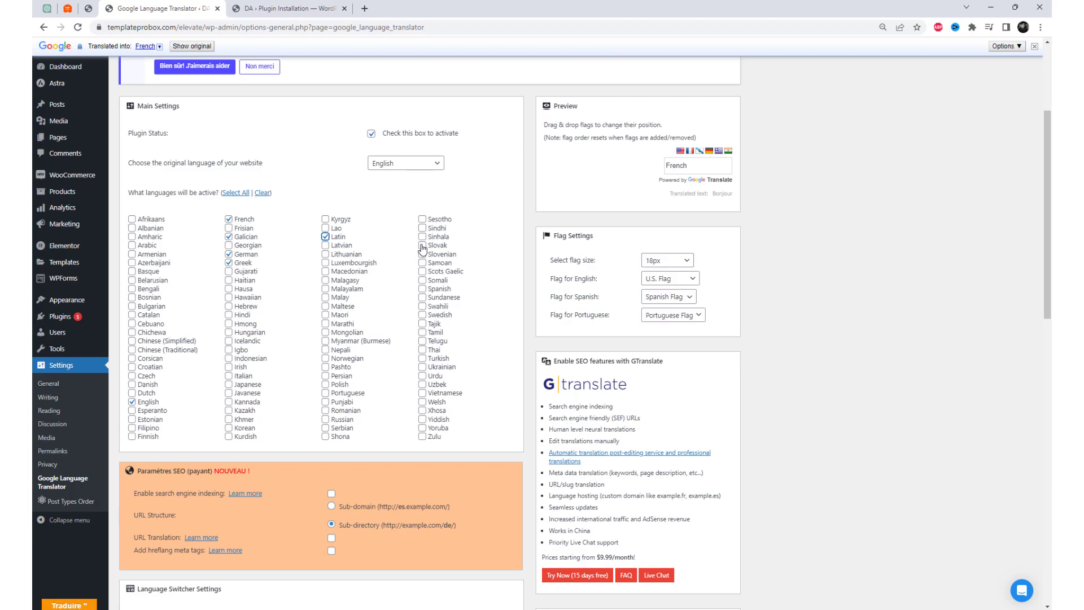
left_click(422, 246)
left_click(397, 168)
left_click(398, 168)
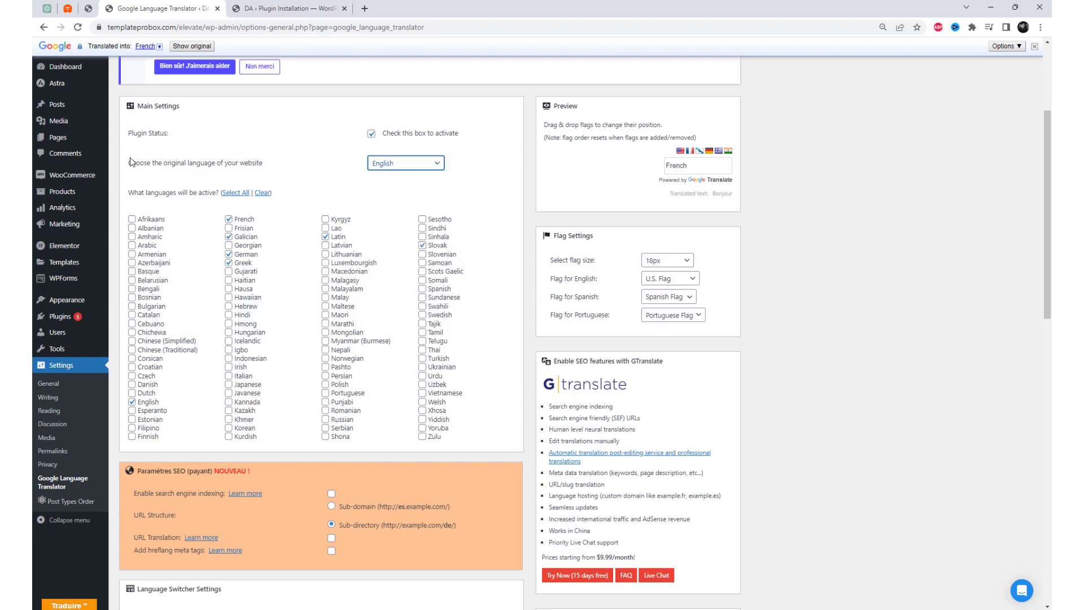
left_click_drag(129, 162, 336, 155)
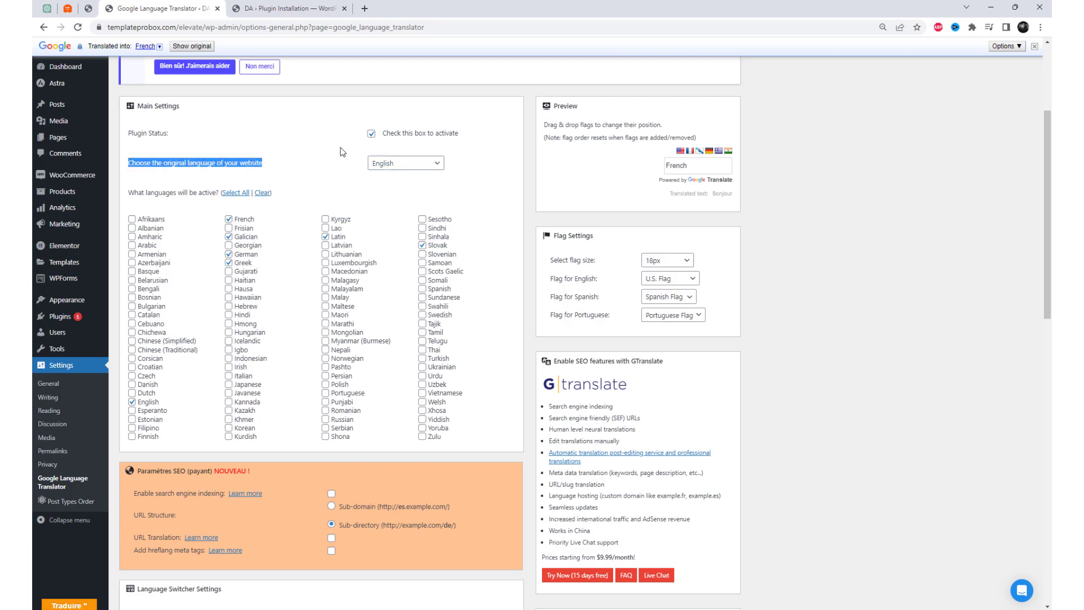
Step: Switch the translation language in the preview to English
left_click(672, 226)
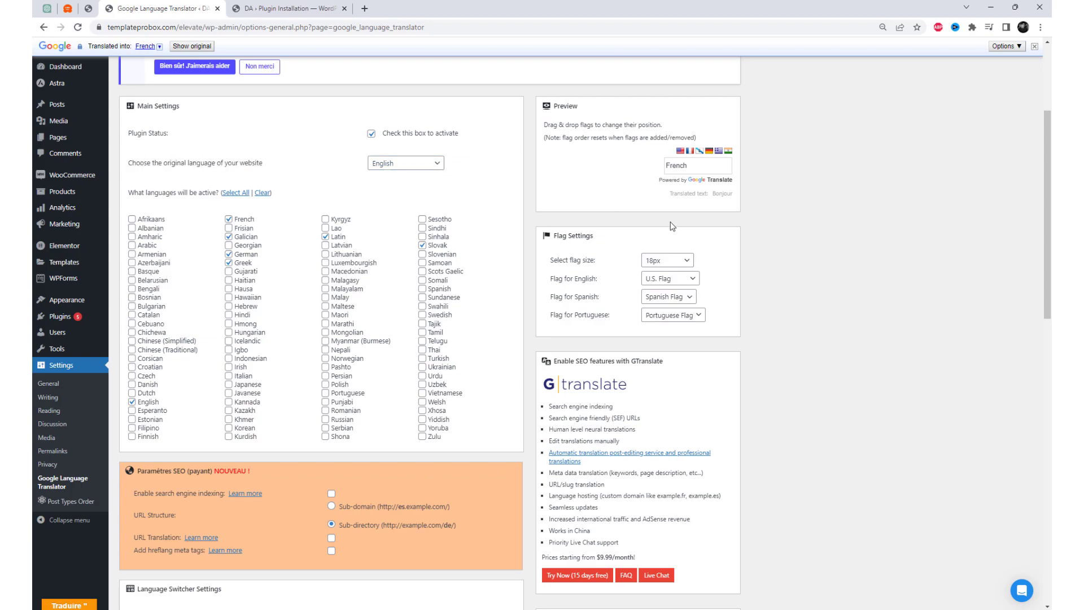
left_click(690, 167)
left_click(683, 179)
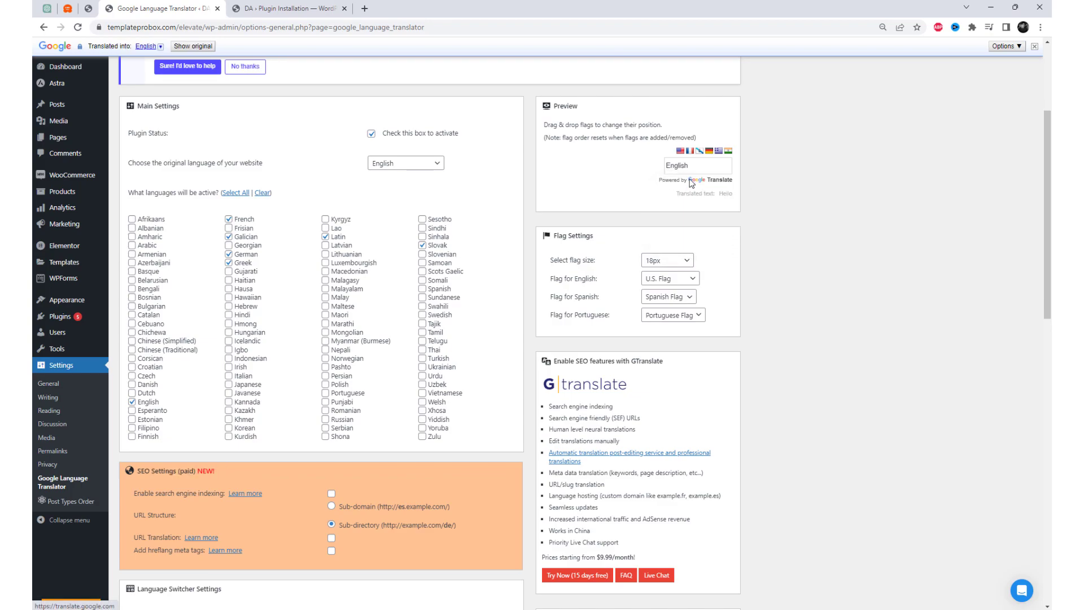
Step: Review the flag size options, the language switcher settings and the floating widget settings
scroll(765, 368, "down", 1)
scroll(766, 368, "down", 1)
left_click(687, 172)
left_click(686, 172)
scroll(732, 350, "down", 2)
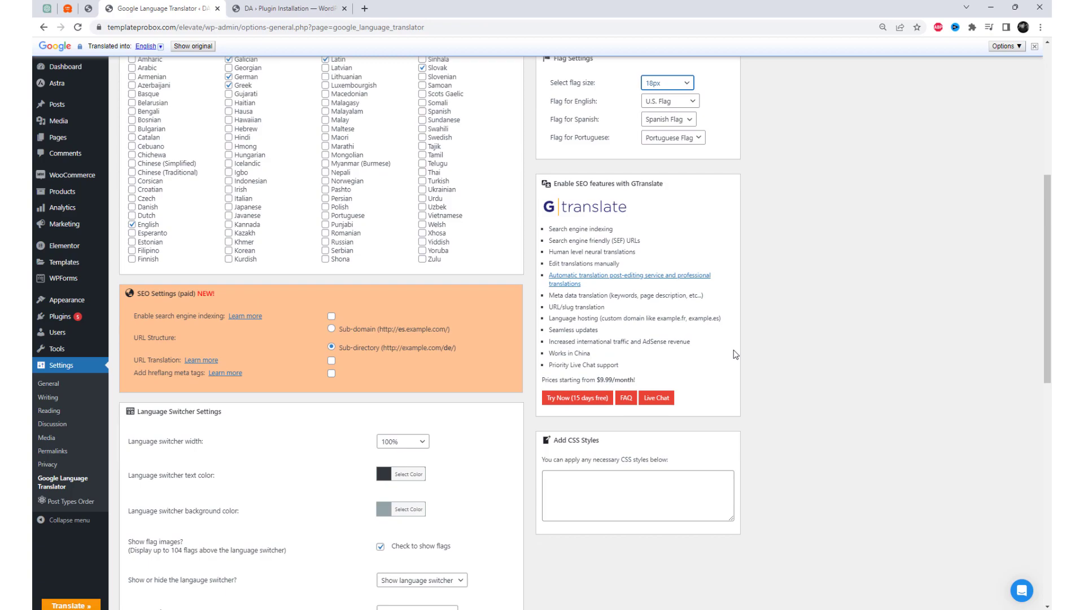
scroll(736, 354, "down", 7)
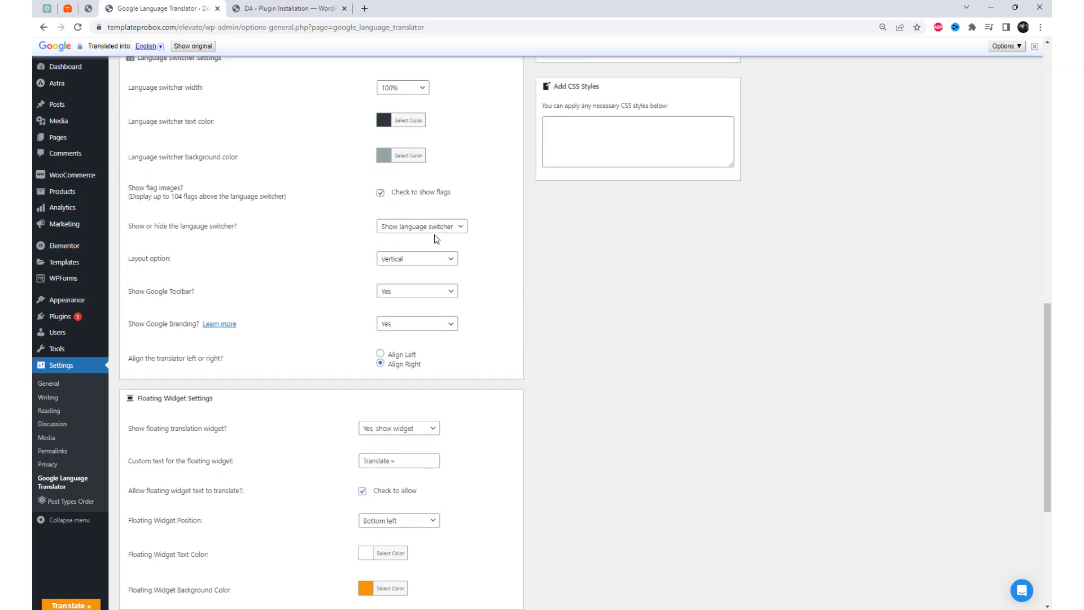
scroll(441, 241, "up", 2)
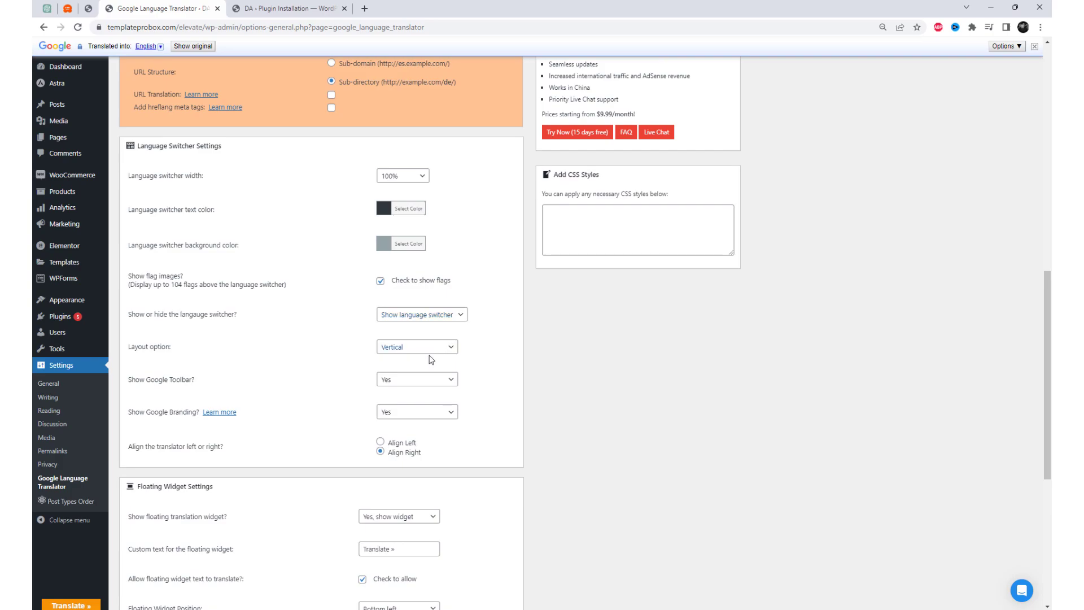
Step: Set the language switcher's text color to the muted green #819e83
left_click(385, 209)
left_click(387, 253)
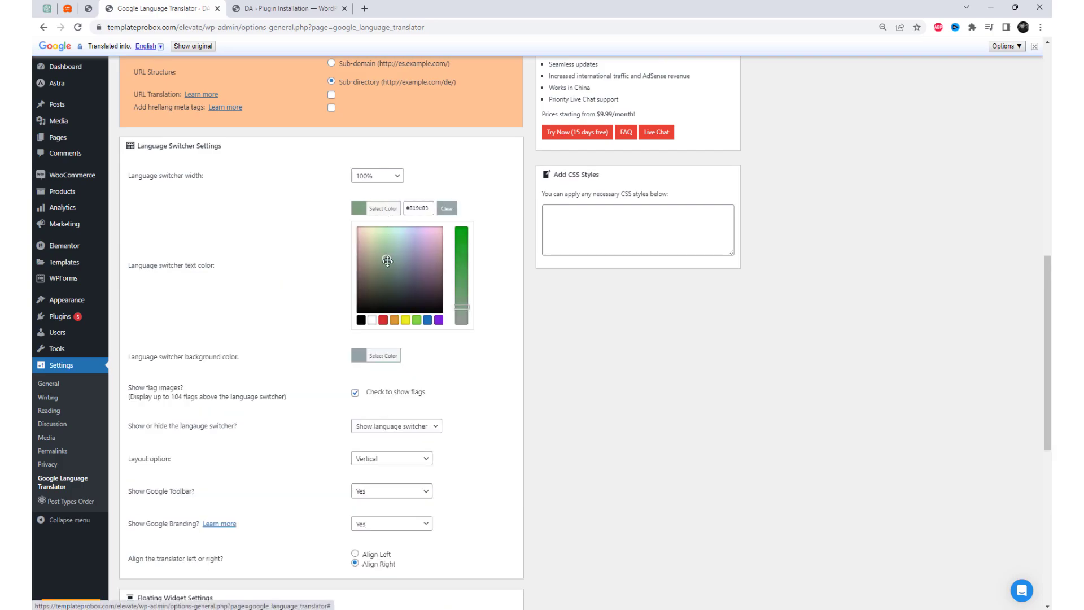
left_click(613, 412)
Step: Check the options for showing the floating widget and copy the [google-translator] shortcode meant for pages, posts and sidebars
scroll(612, 416, "down", 2)
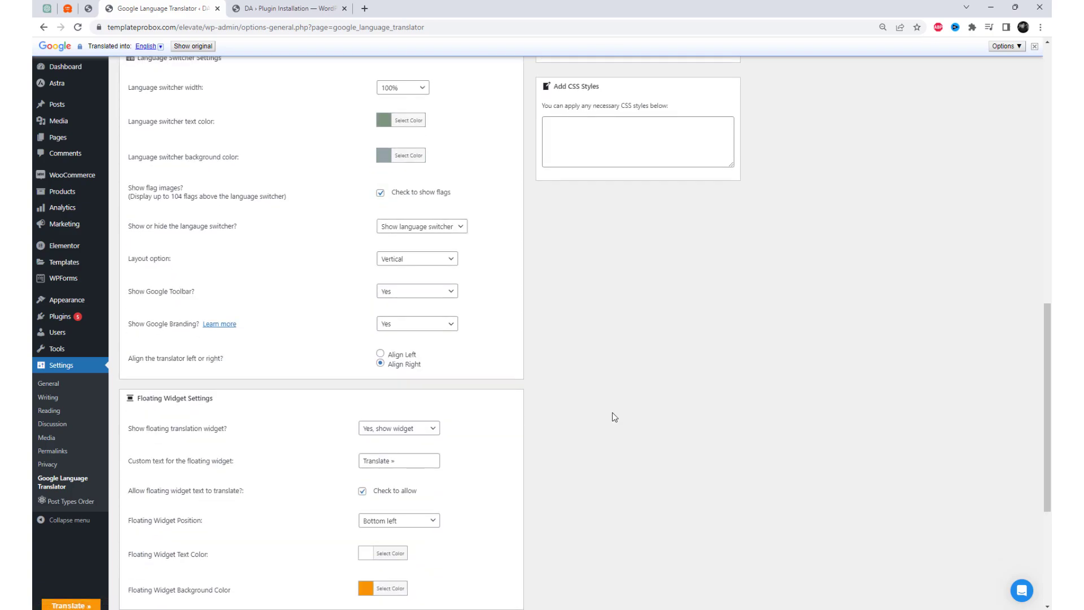
scroll(613, 417, "down", 4)
left_click(401, 182)
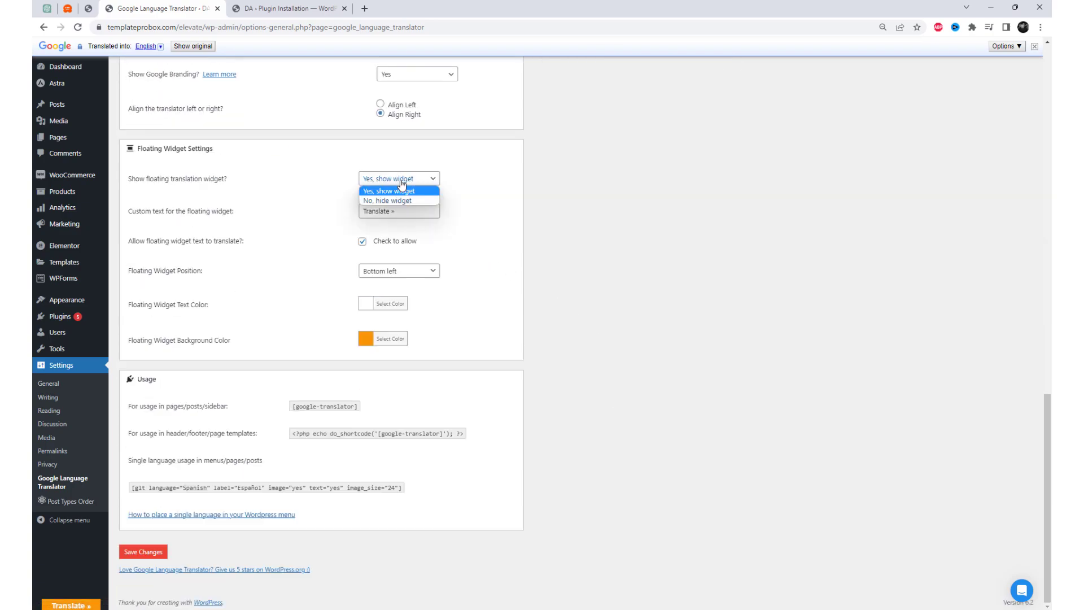
left_click(402, 183)
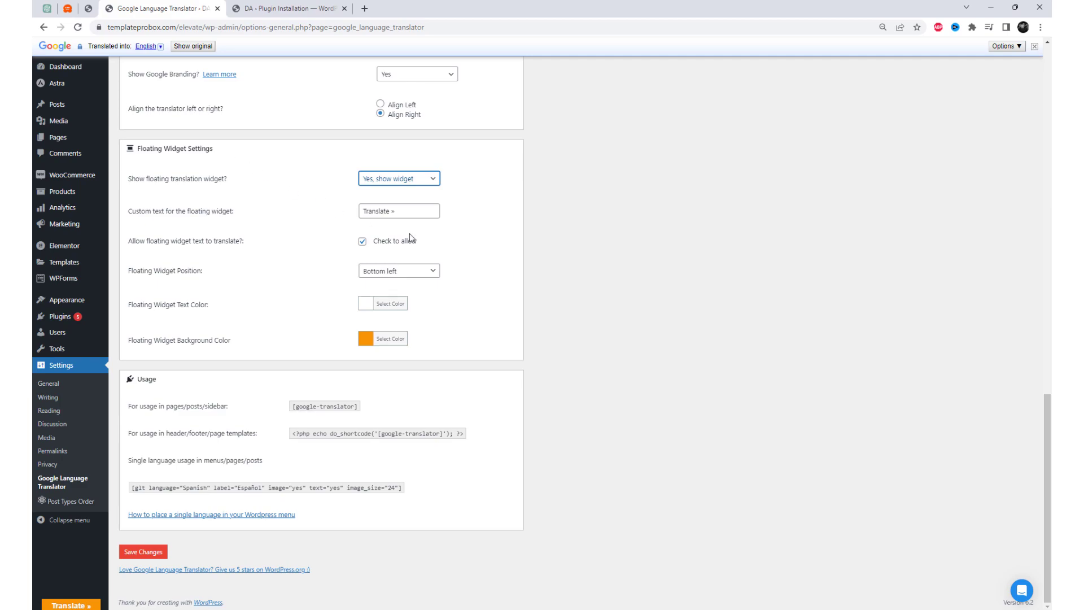
triple_click(329, 406)
right_click(331, 411)
left_click(347, 421)
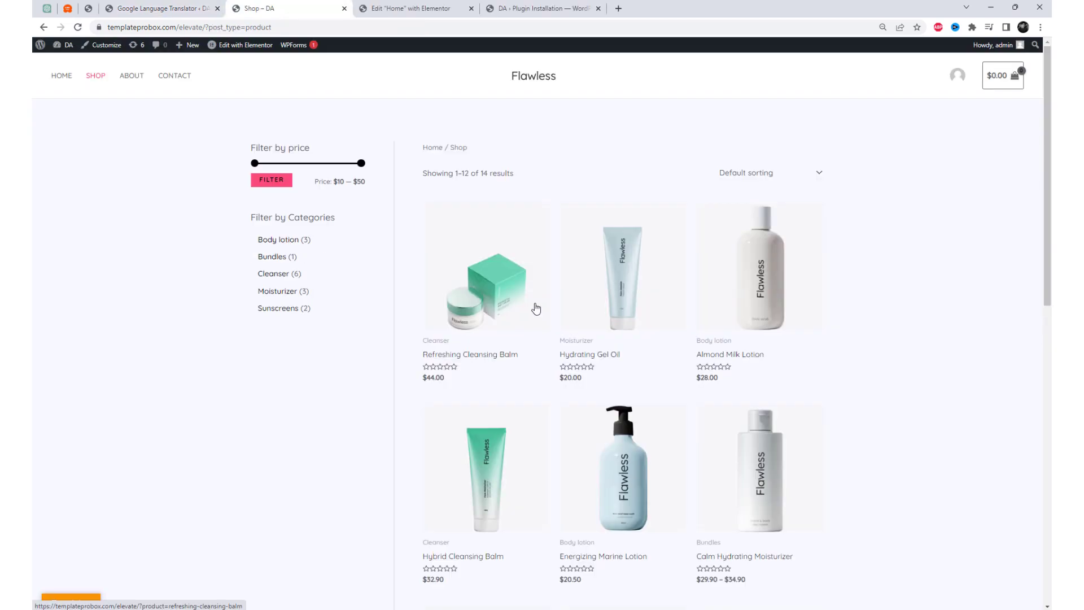
Step: Return to the plugin's settings page and open the site's Widgets editor in a new browser tab
left_click(143, 7)
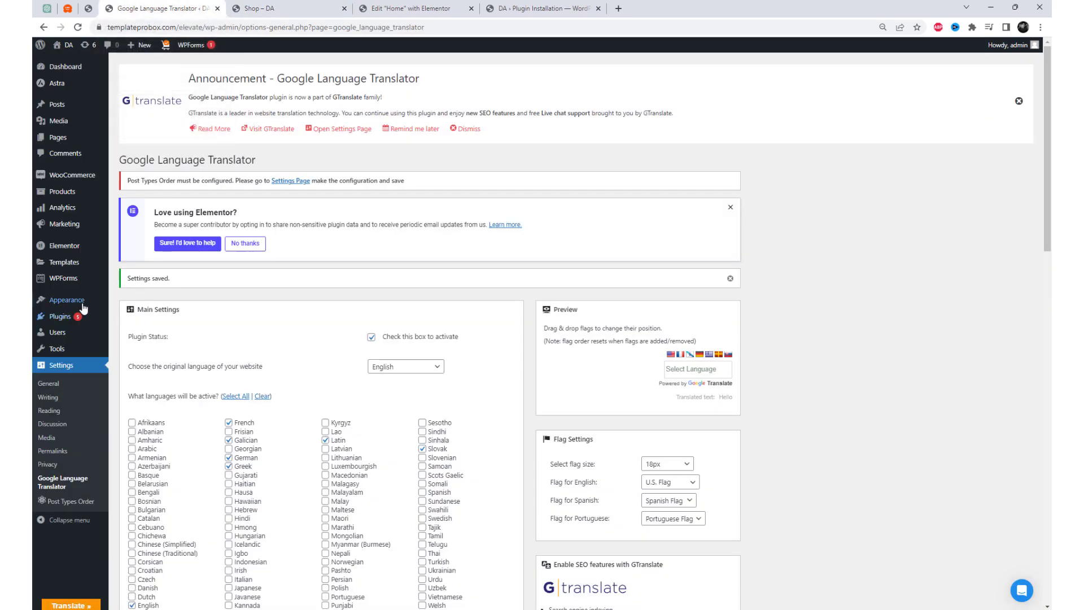
mouse_move(84, 305)
left_click(123, 328, "ctrl")
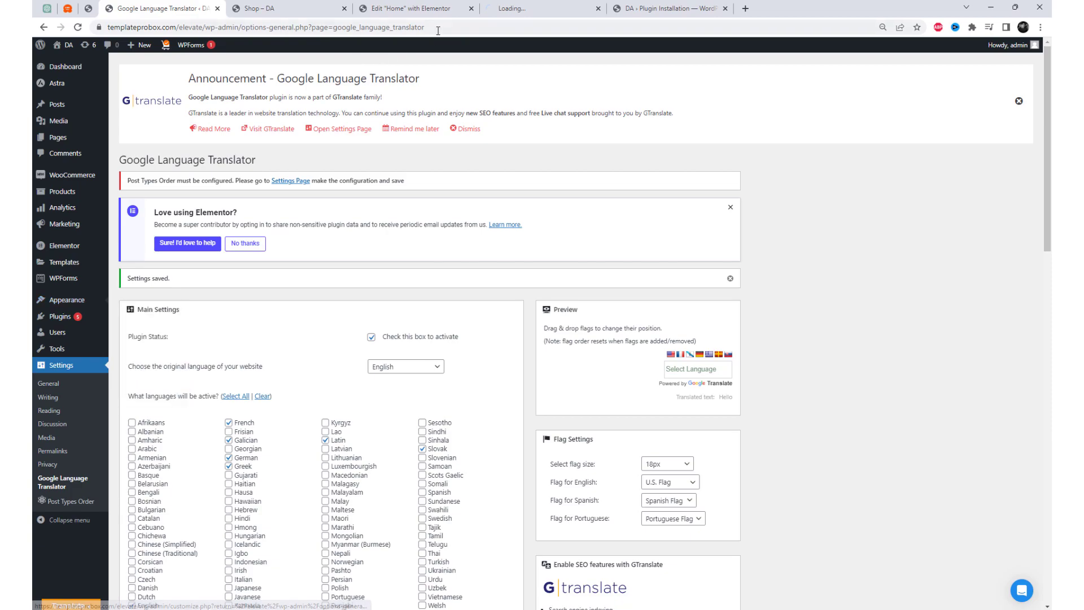
left_click(537, 8)
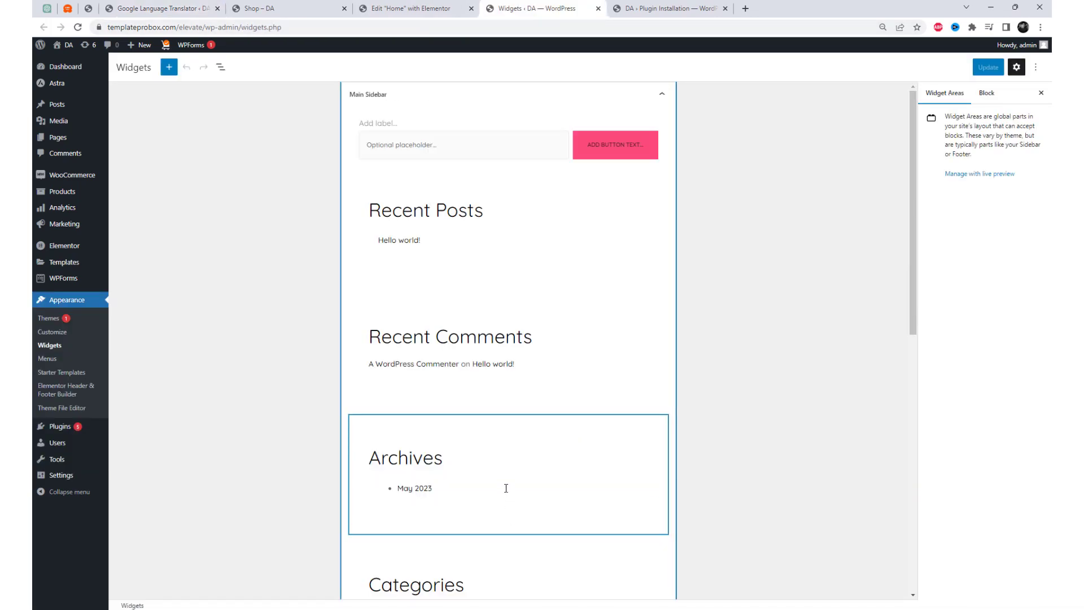
Step: Add a Shortcode block containing [google-translator] at the end of the WooCommerce Sidebar and save the widgets
scroll(549, 412, "down", 5)
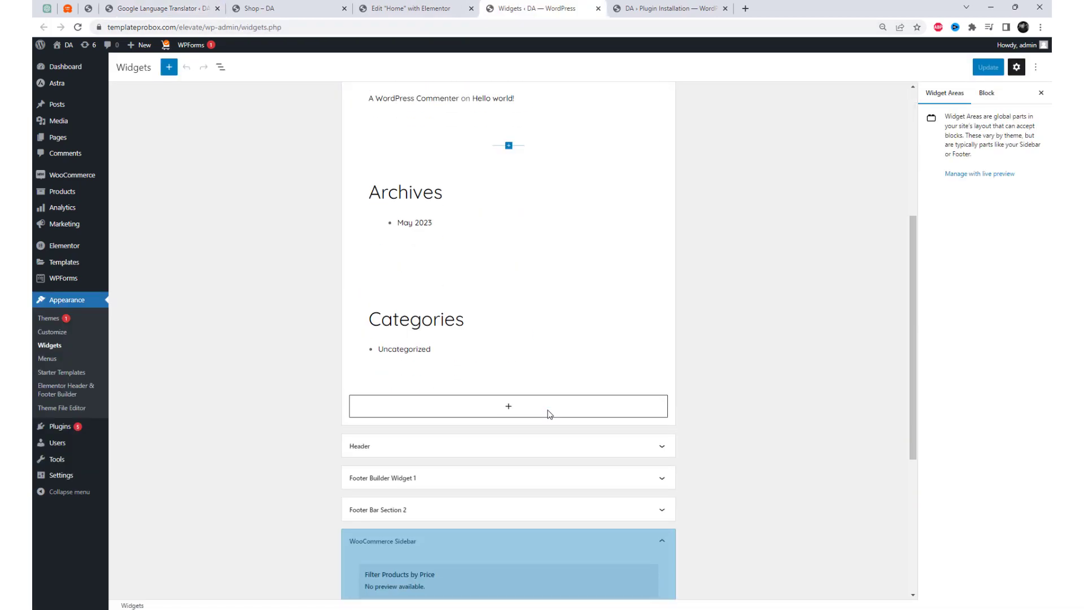
scroll(520, 441, "up", 5)
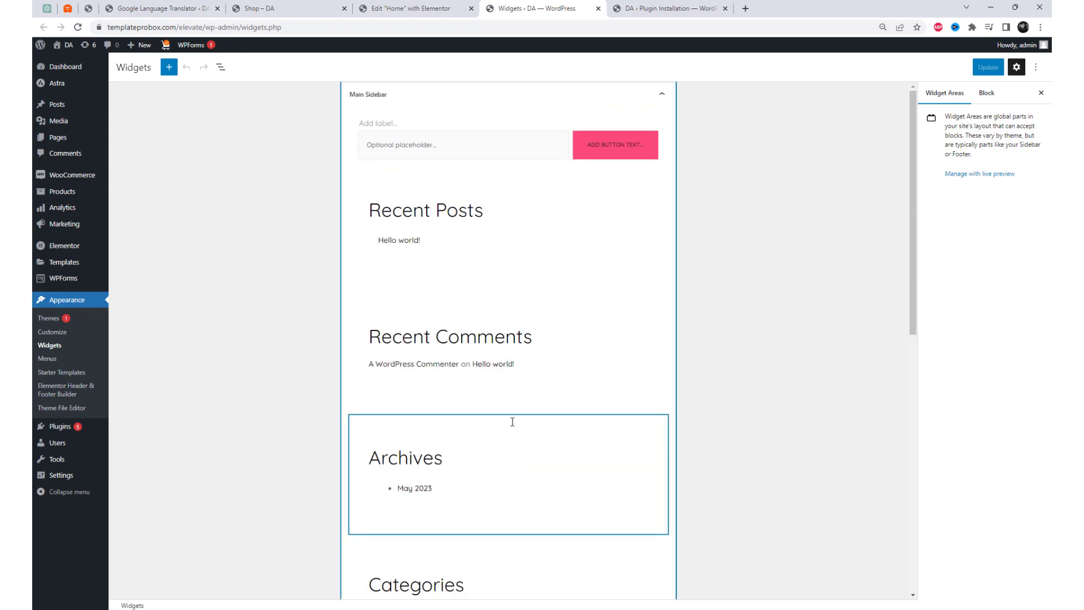
scroll(505, 387, "down", 6)
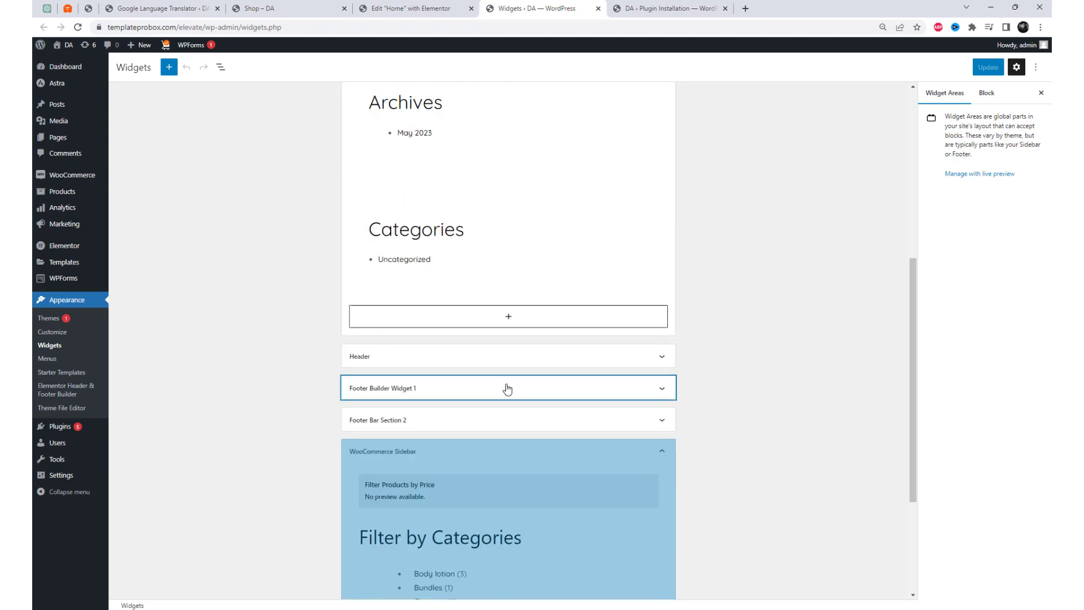
scroll(507, 388, "down", 3)
left_click(508, 510)
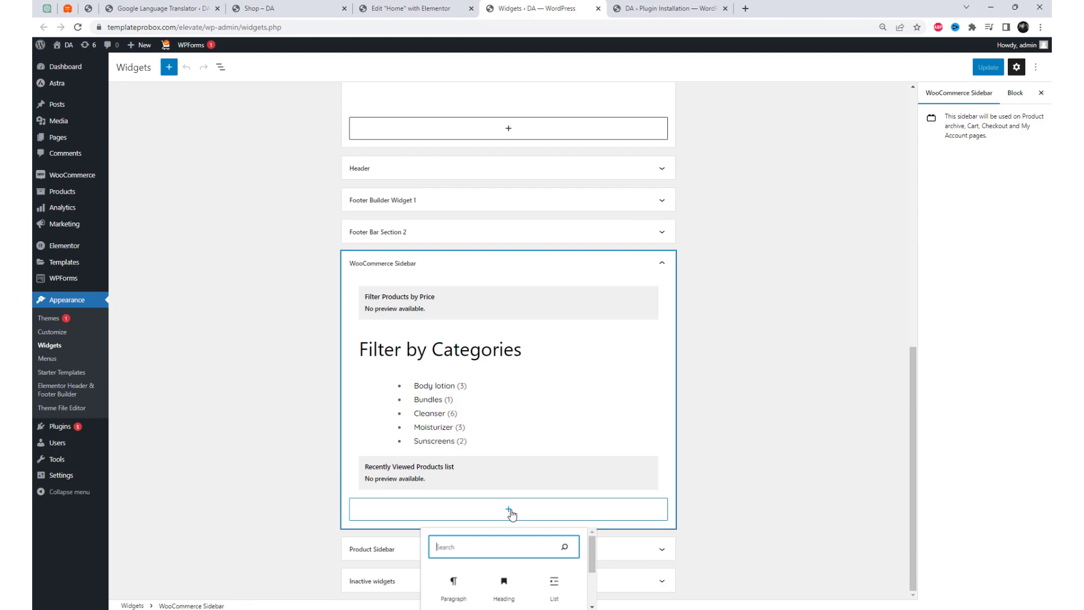
type("shor")
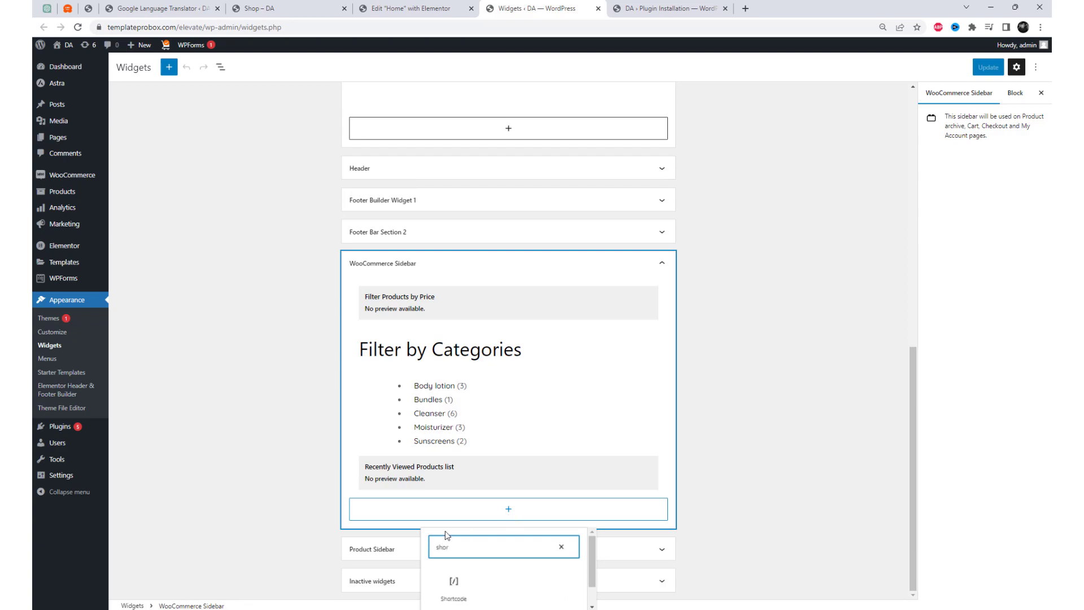
left_click(454, 584)
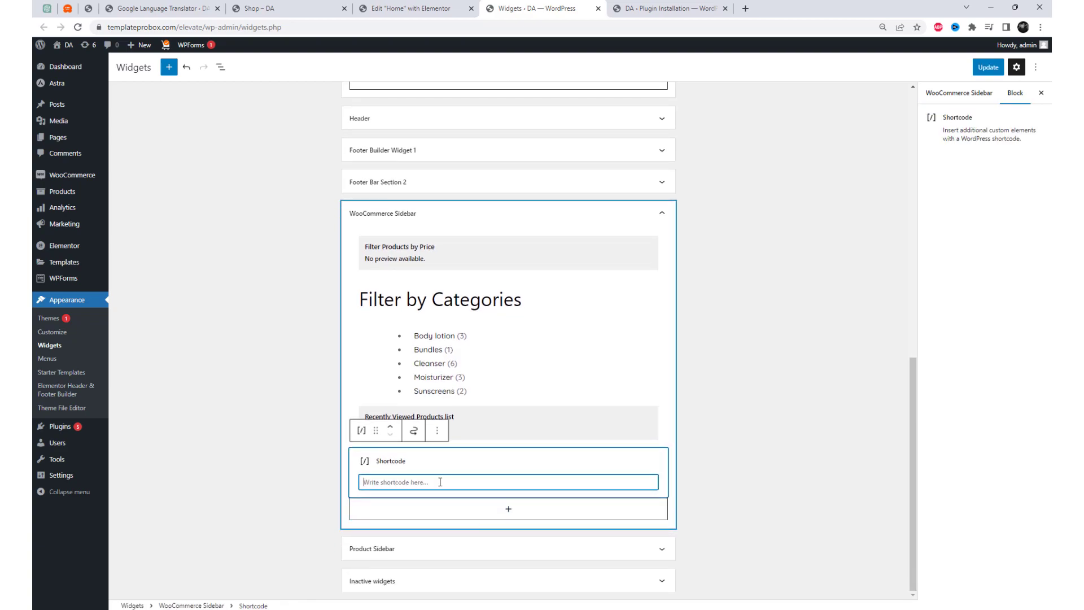
key("ctrl+v")
left_click(988, 68)
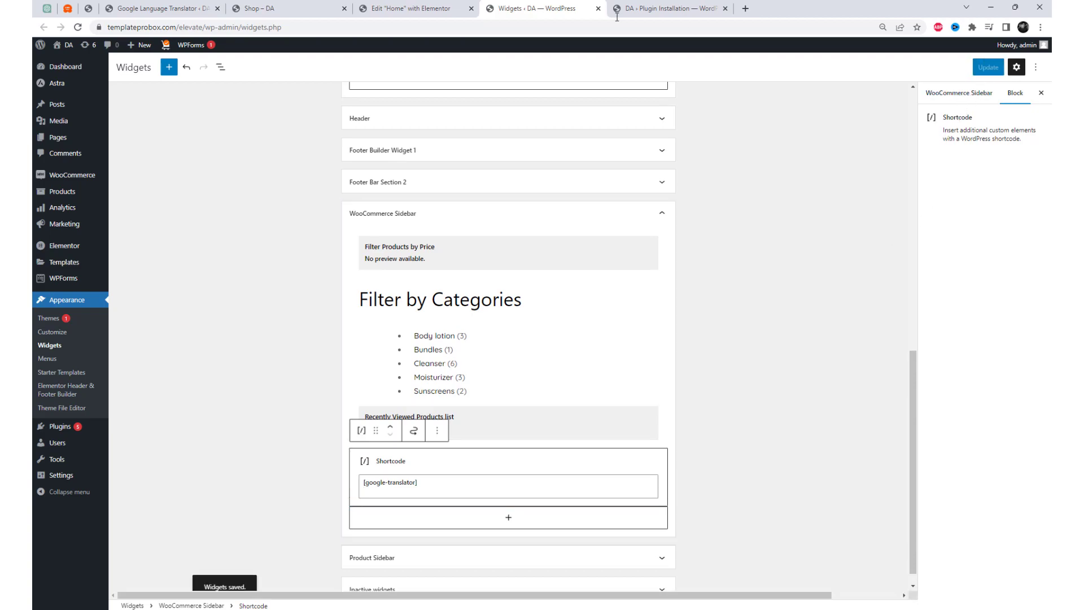
Step: Reload the shop page and check the translator's language selector in the sidebar
left_click(310, 7)
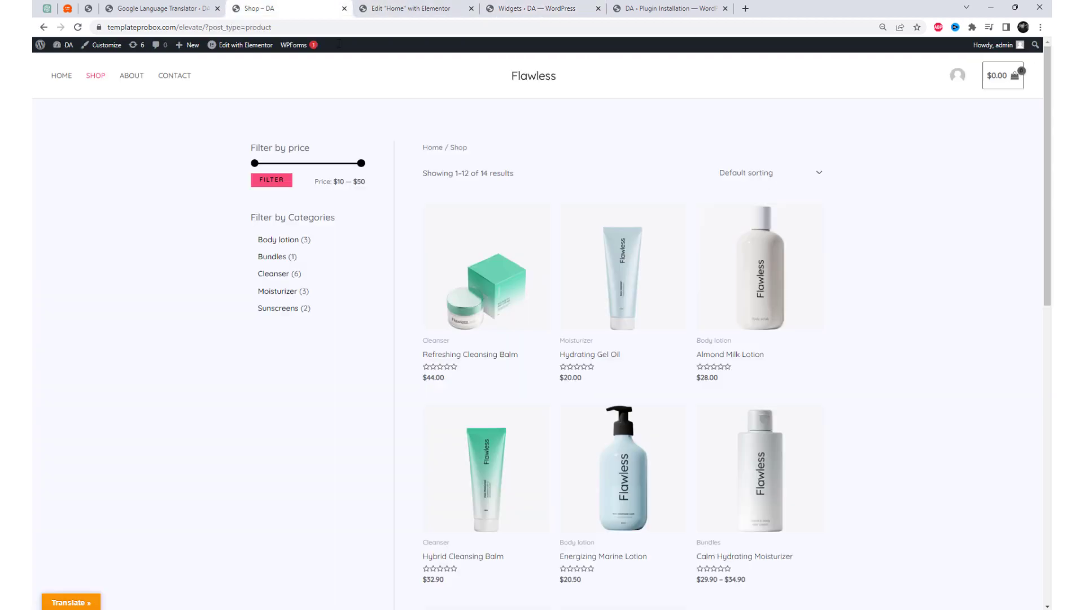
right_click(504, 140)
left_click(552, 172)
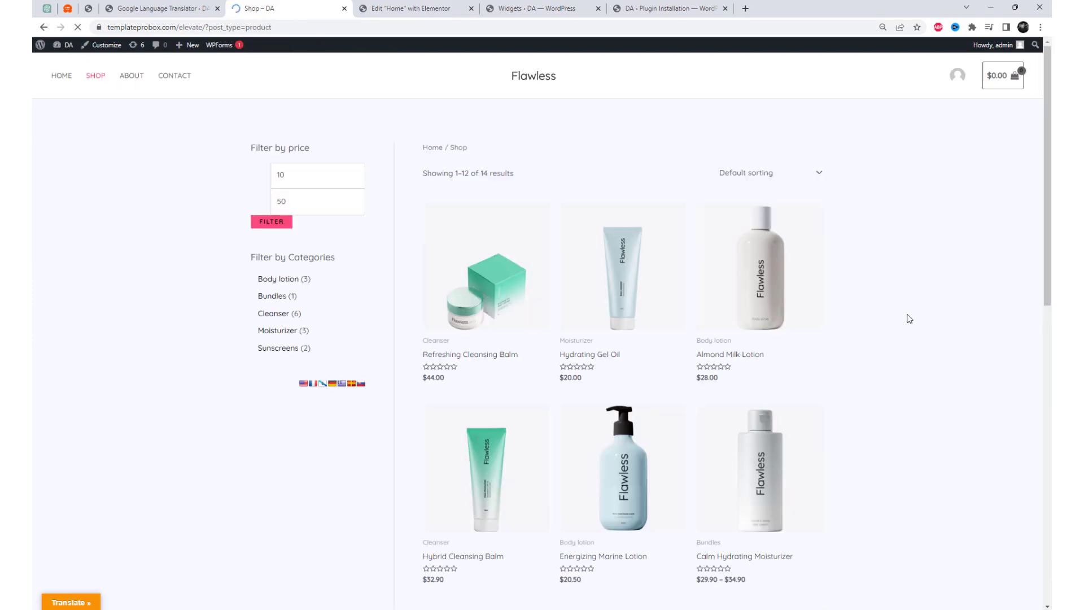
left_click(315, 368)
left_click(332, 478)
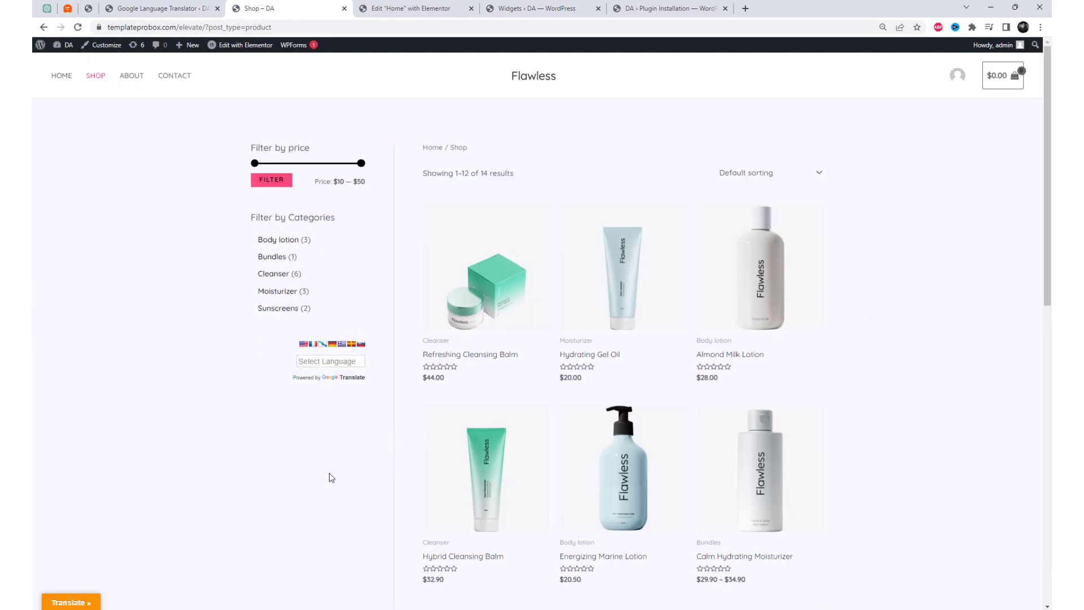
Step: Test the sidebar translator by translating the shop page into German, Greek and Latin with the flags
left_click(333, 346)
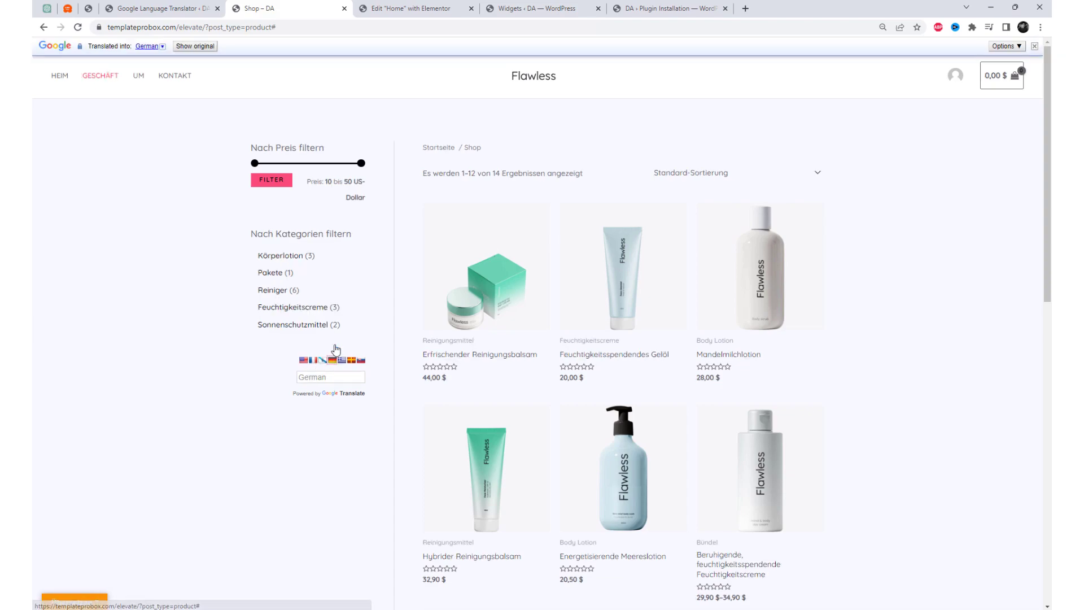
left_click(342, 359)
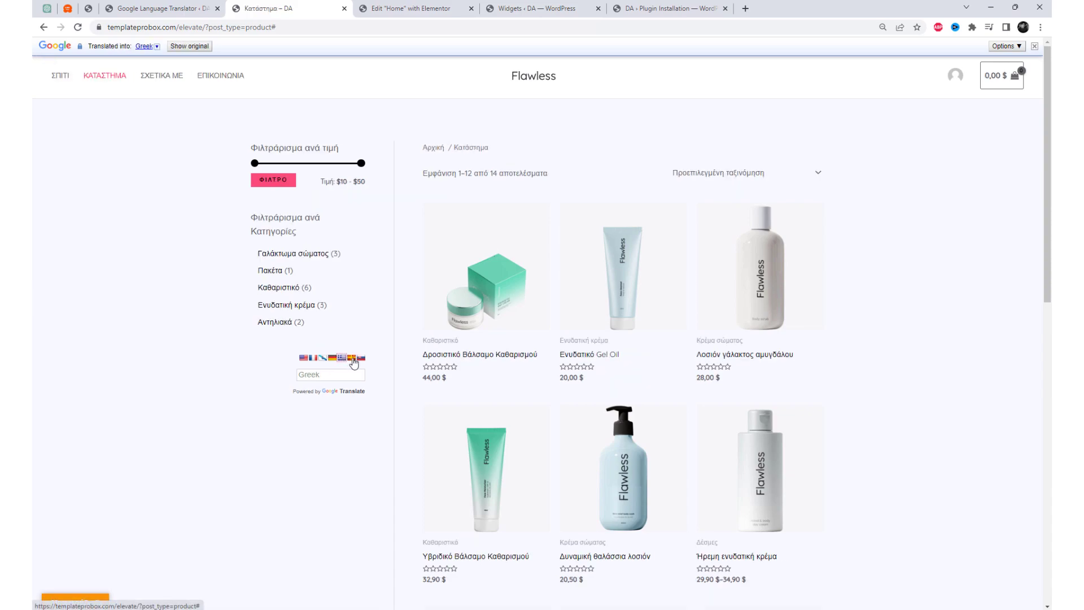
left_click(352, 358)
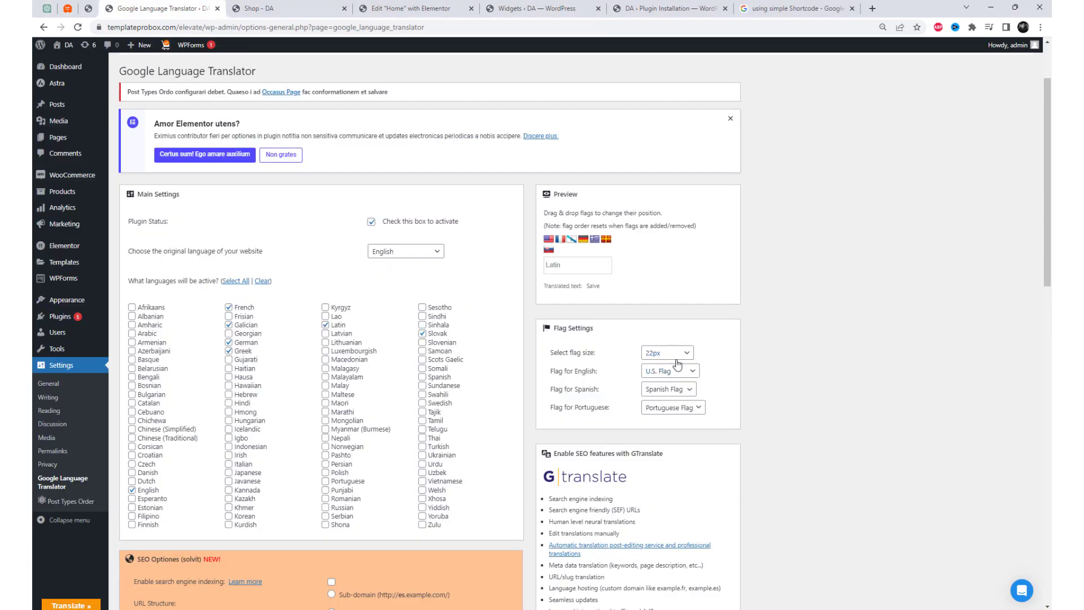
Step: Set the translator's flag size to 24px and hide the language switcher
left_click(676, 357)
left_click(658, 405)
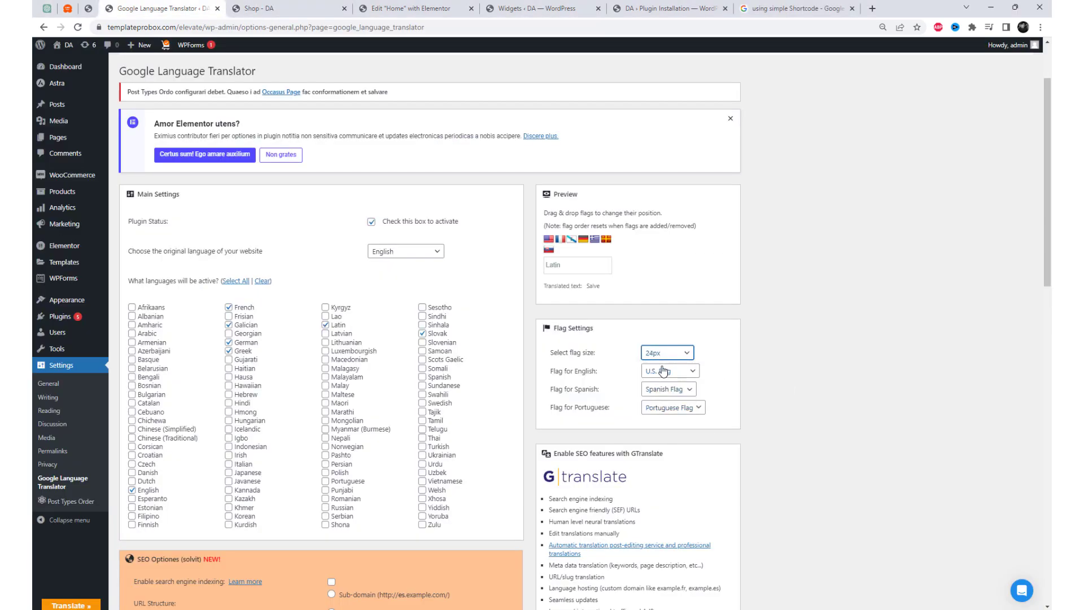
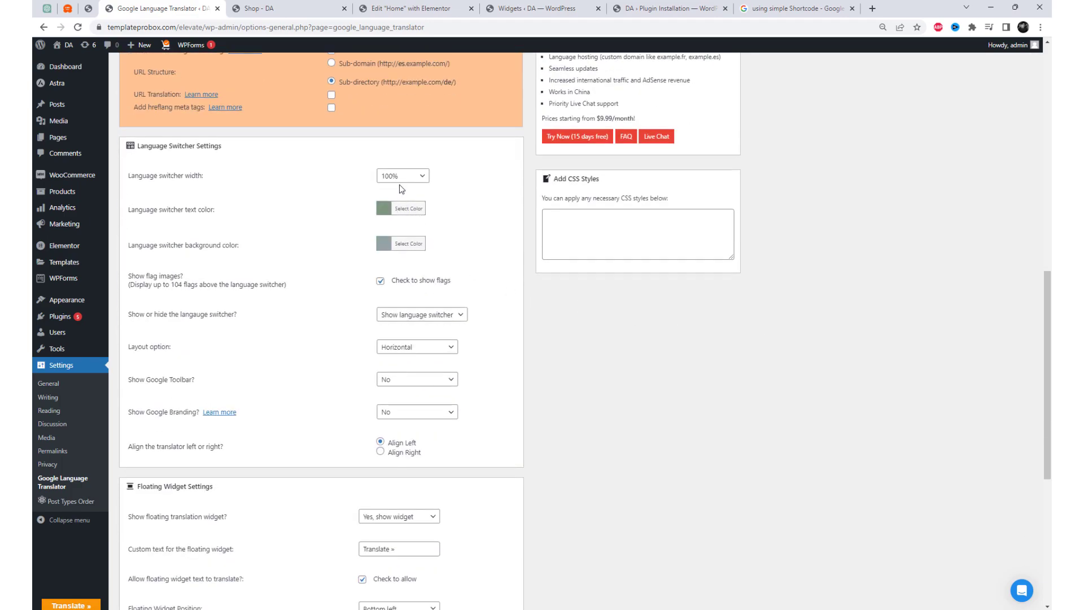
left_click(402, 181)
left_click(401, 184)
left_click(421, 315)
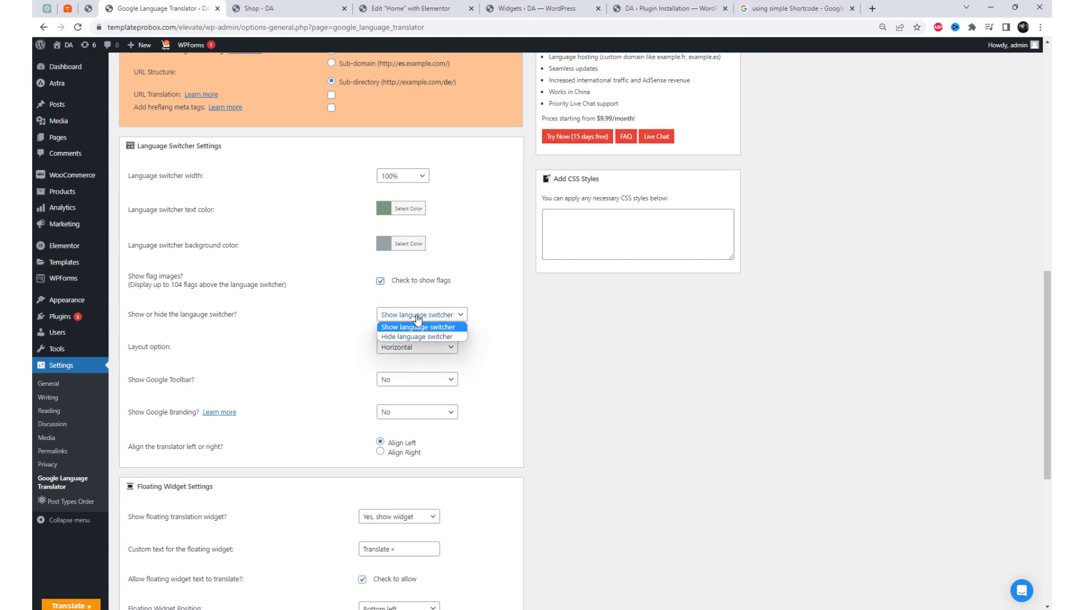
left_click(418, 333)
Step: Set the language switcher's layout option to SIMPLE and save the plugin settings
scroll(776, 433, "up", 7)
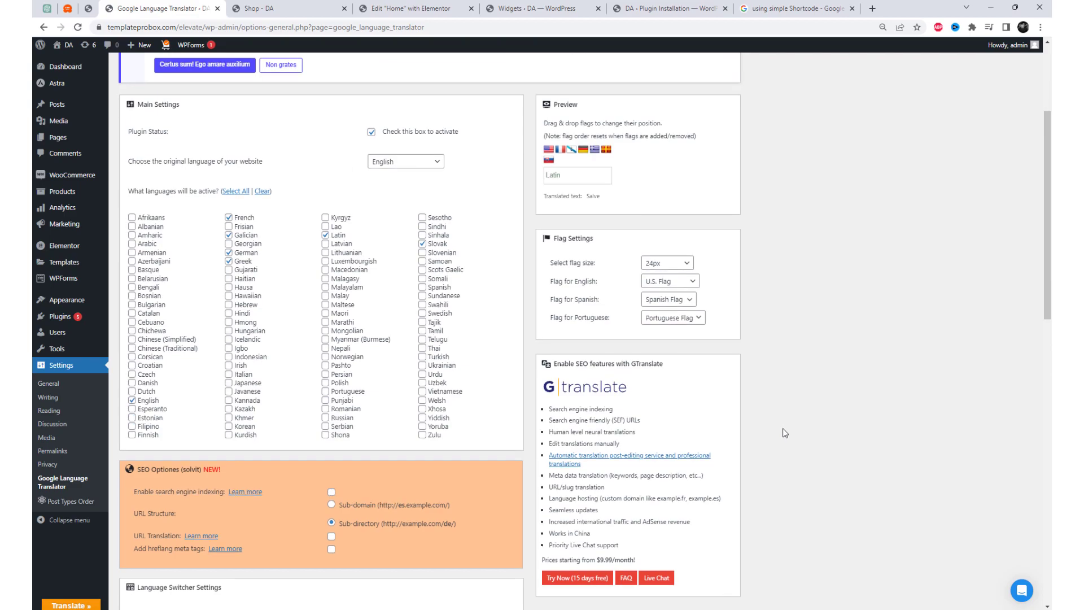
scroll(782, 428, "down", 8)
left_click(397, 261)
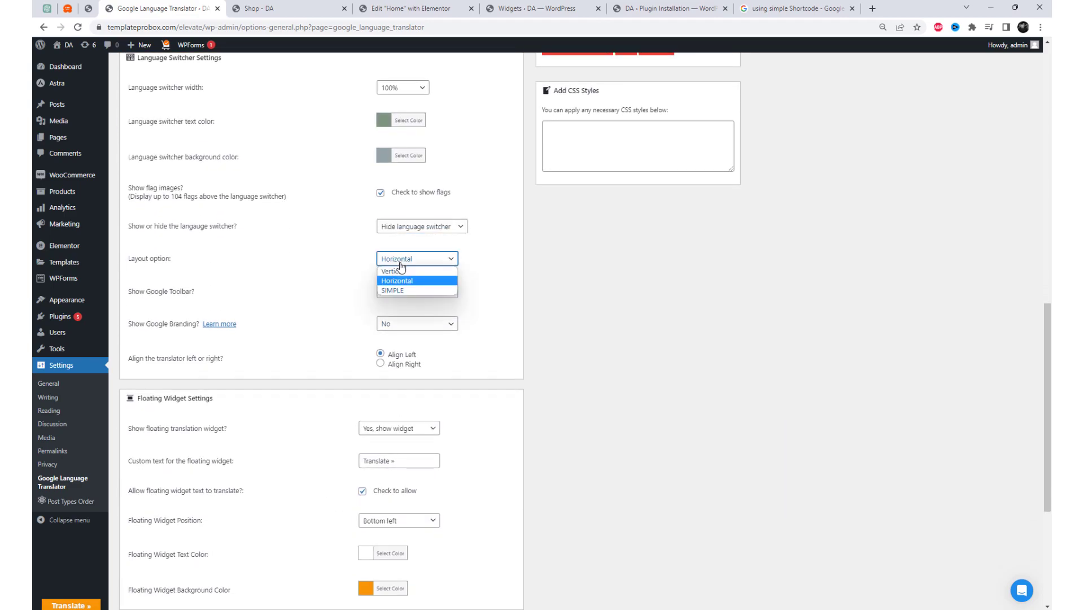
left_click(400, 272)
left_click(401, 270)
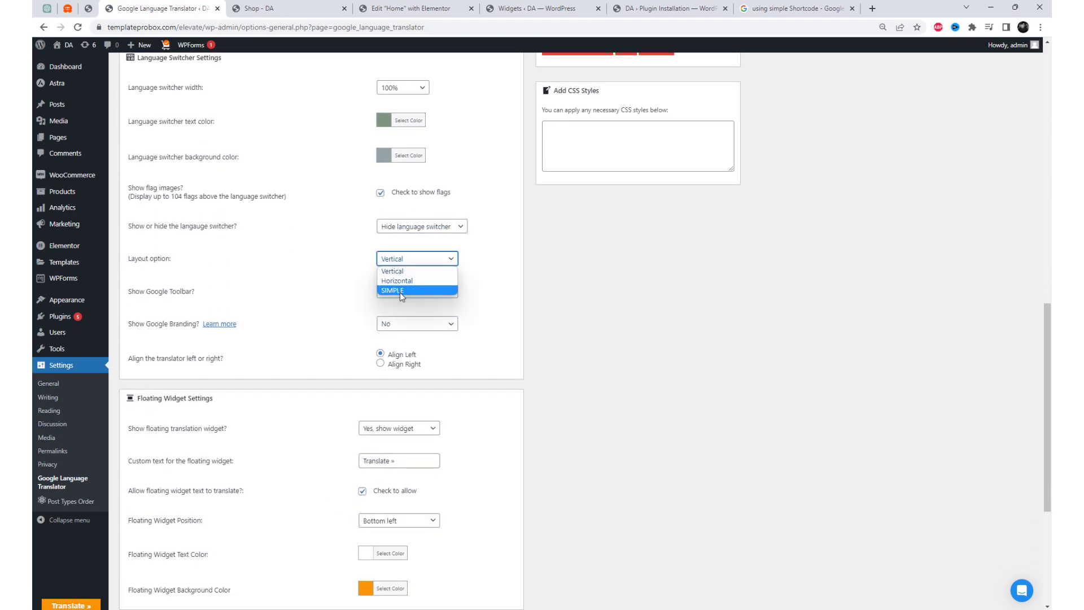
left_click(401, 290)
scroll(401, 294, "down", 4)
left_click(166, 554)
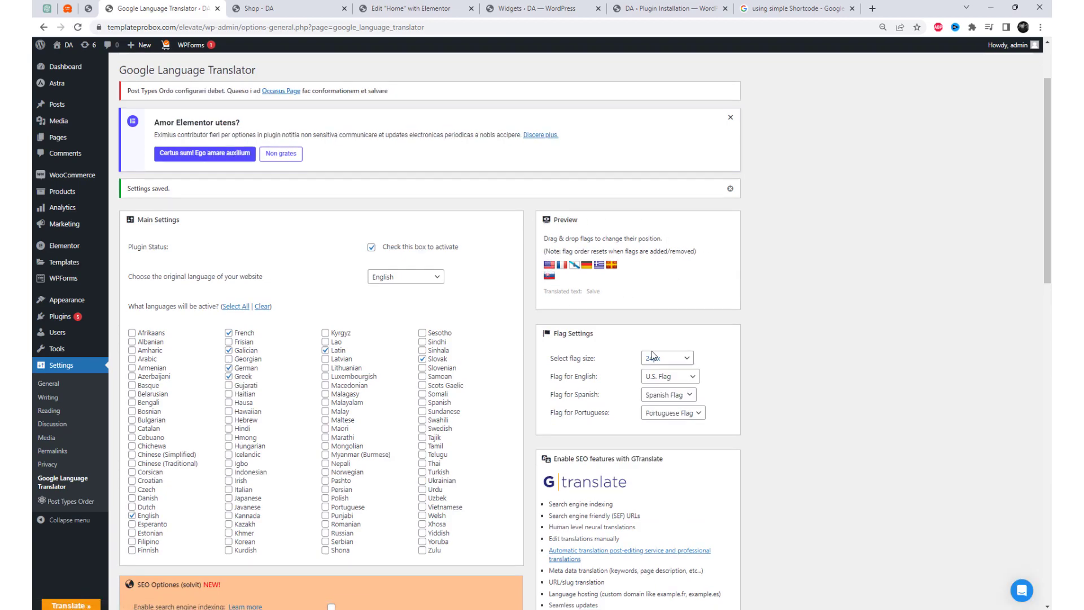
Step: Set the language switcher's layout option to Horizontal
scroll(441, 439, "down", 8)
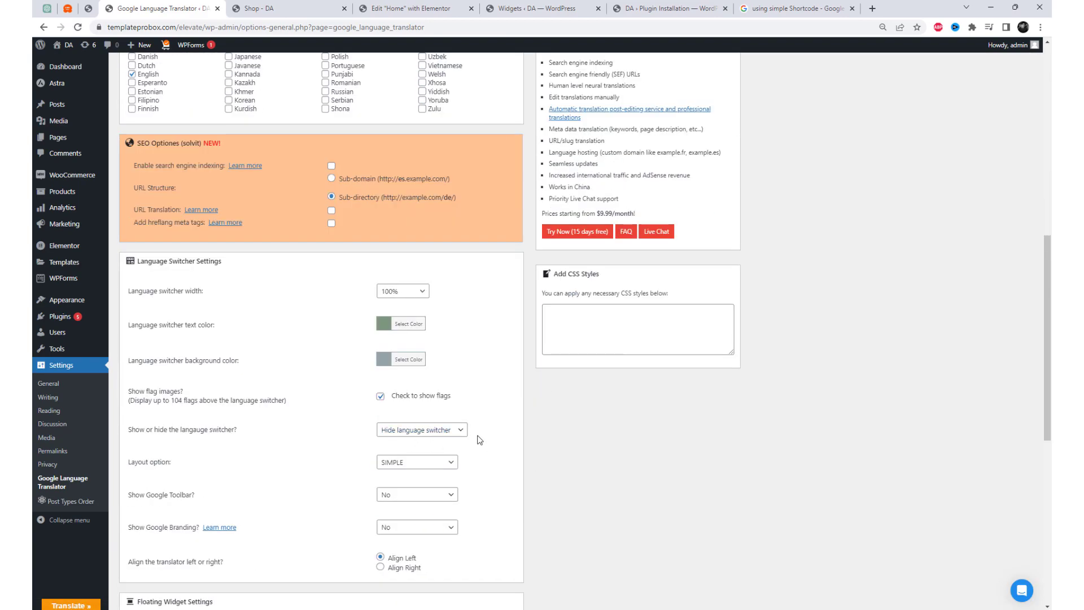
left_click(421, 470)
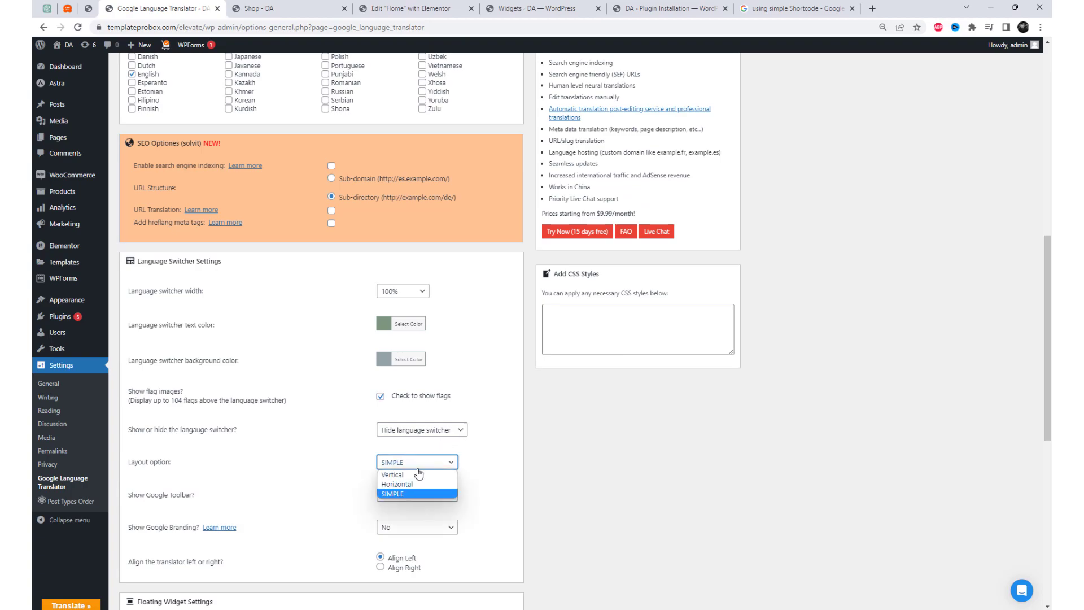
left_click(408, 484)
Step: Set both the Google toolbar and the Google branding options to Yes
scroll(512, 493, "down", 3)
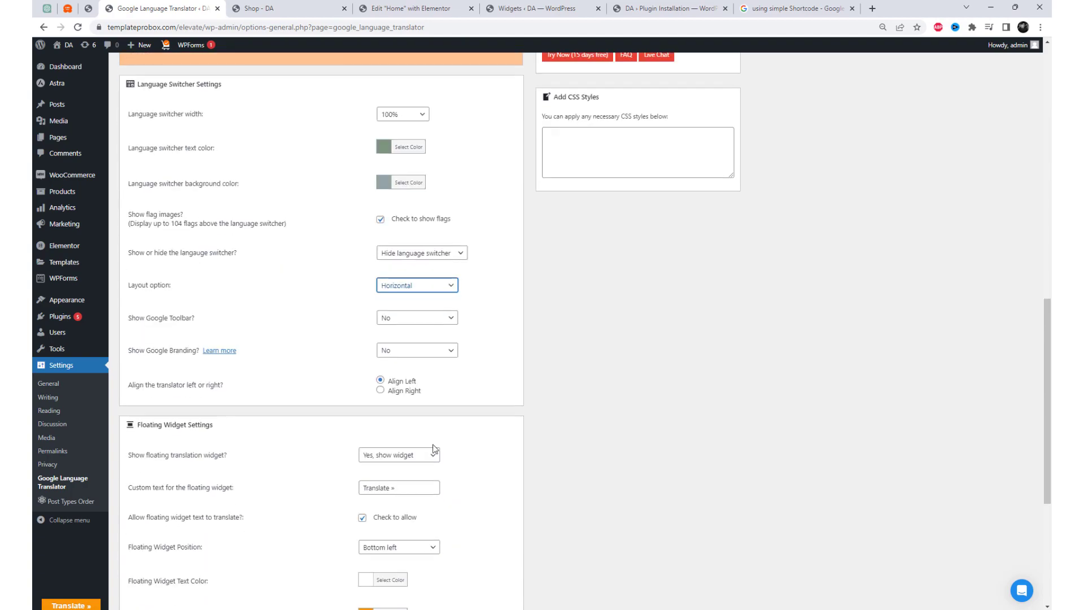
left_click(413, 319)
left_click(407, 334)
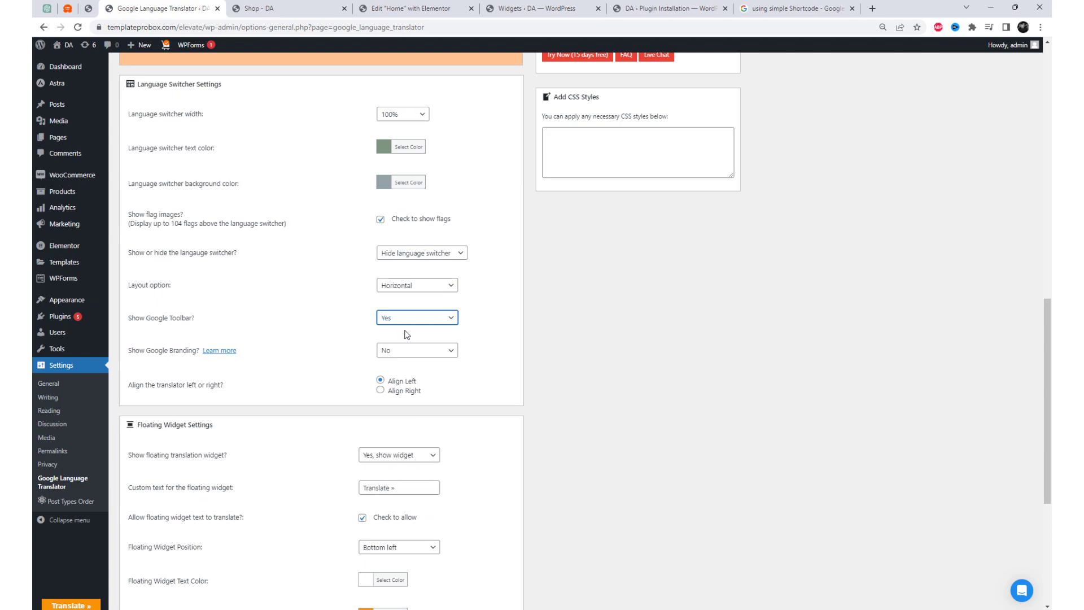
left_click(405, 355)
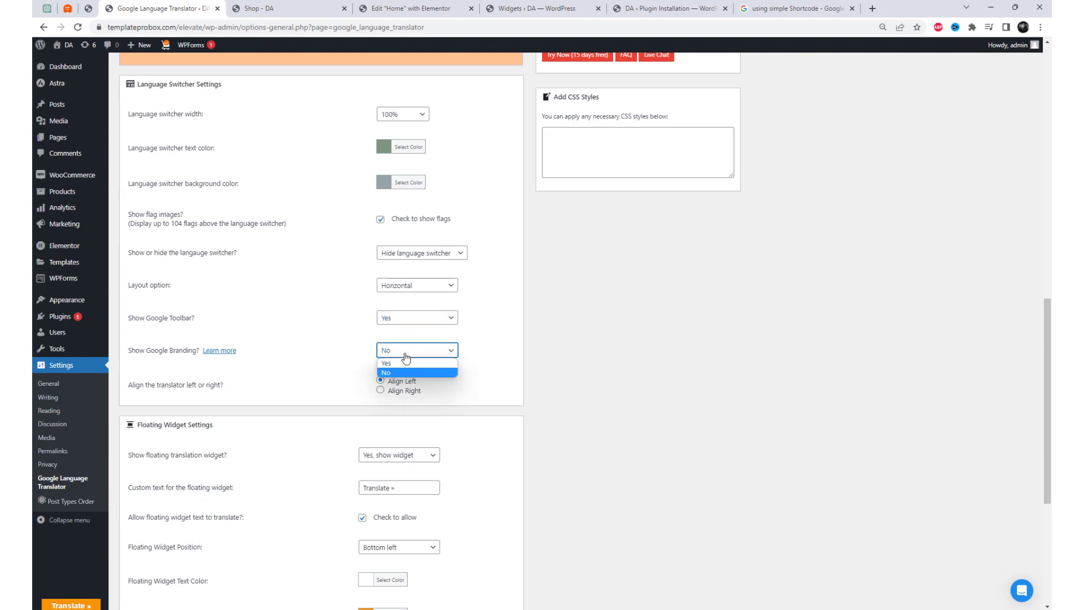
left_click(404, 369)
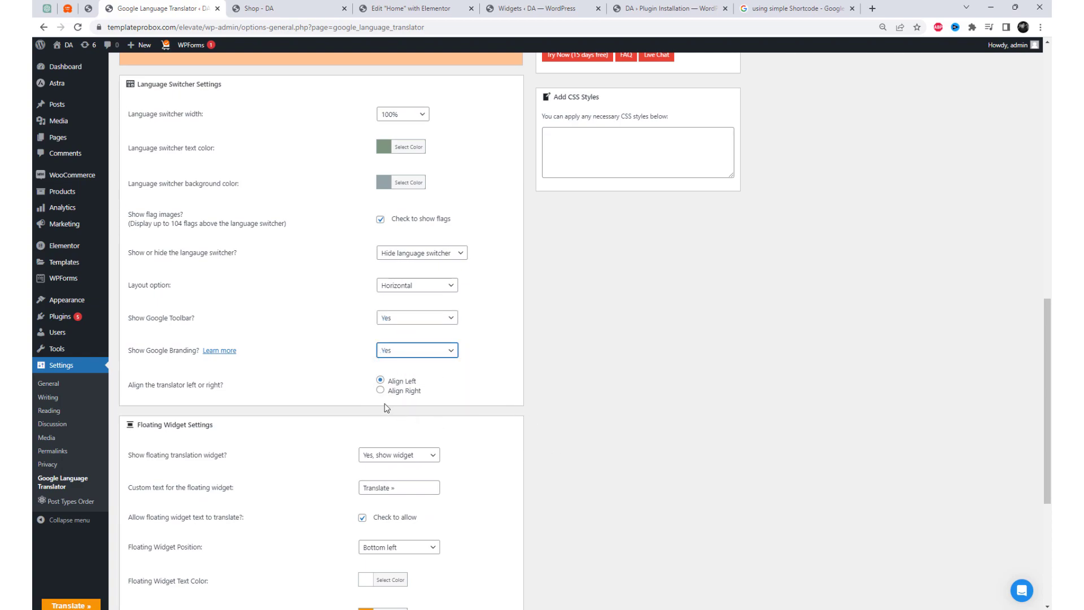
scroll(467, 436, "down", 3)
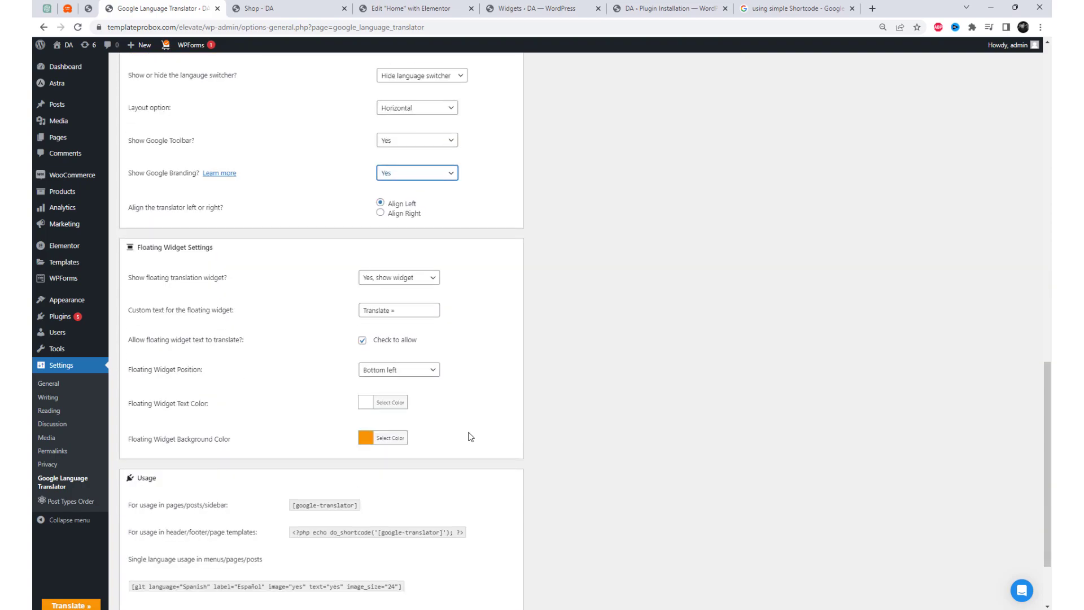
Step: Keep the floating translation widget shown, set its position to Bottom center and save the plugin settings
left_click(384, 282)
left_click(387, 290)
left_click(401, 308)
left_click(418, 374)
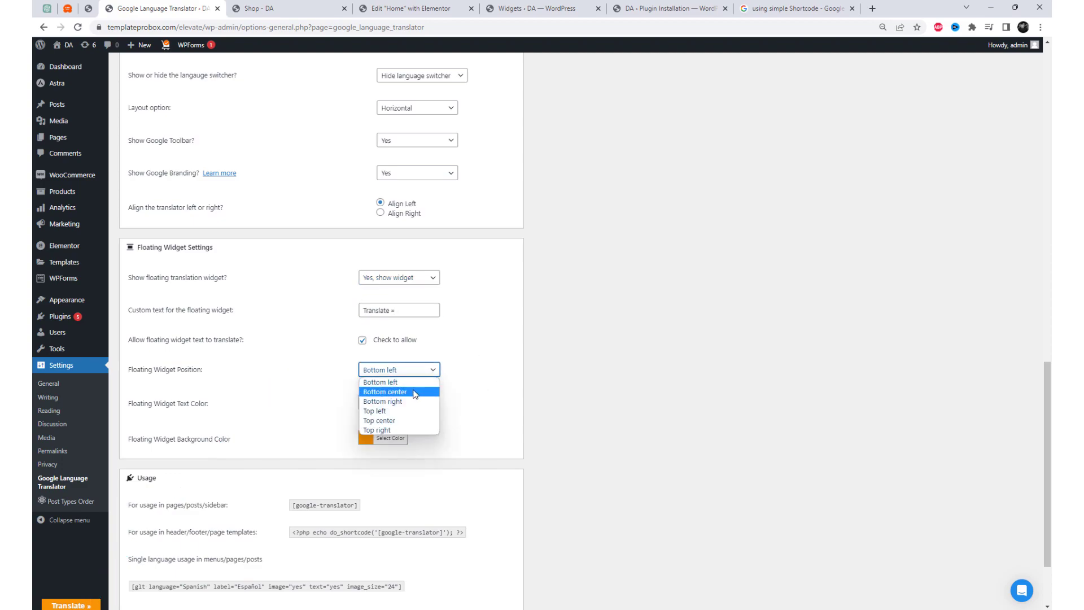
left_click(415, 394)
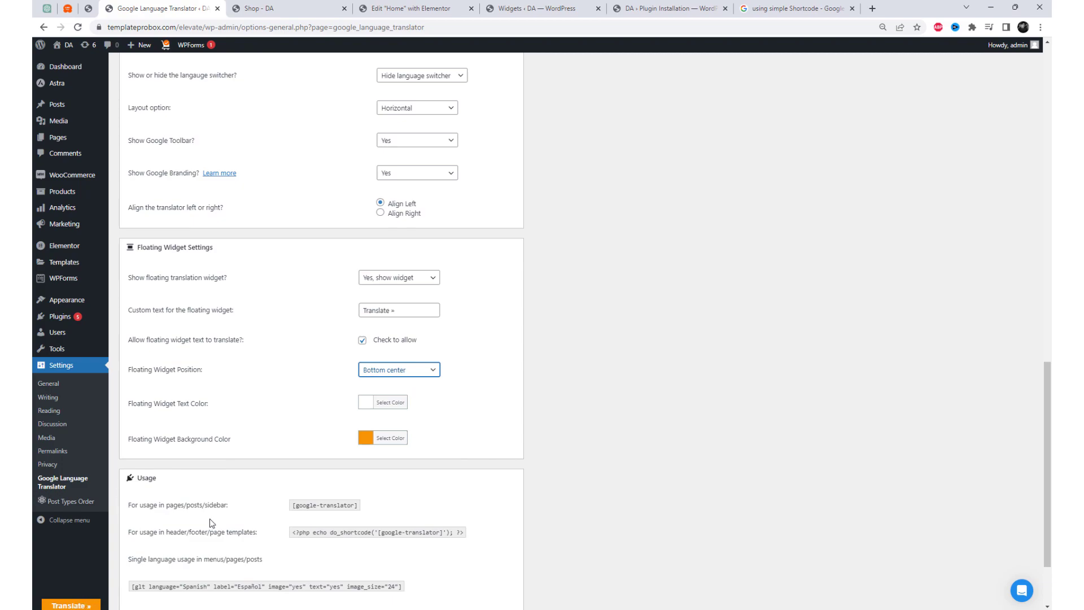
scroll(216, 521, "down", 2)
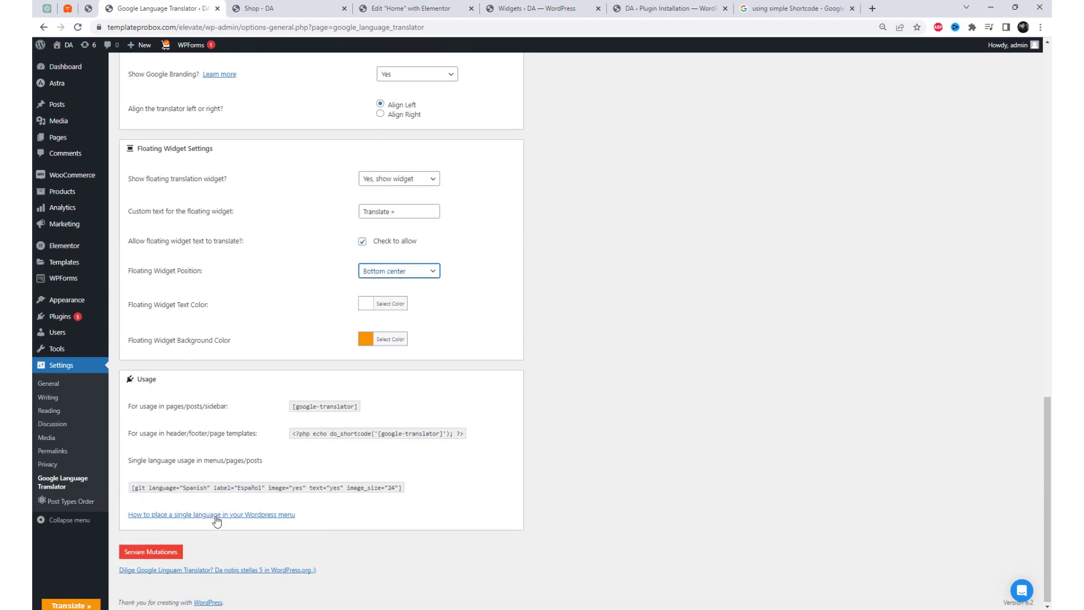
left_click(161, 556)
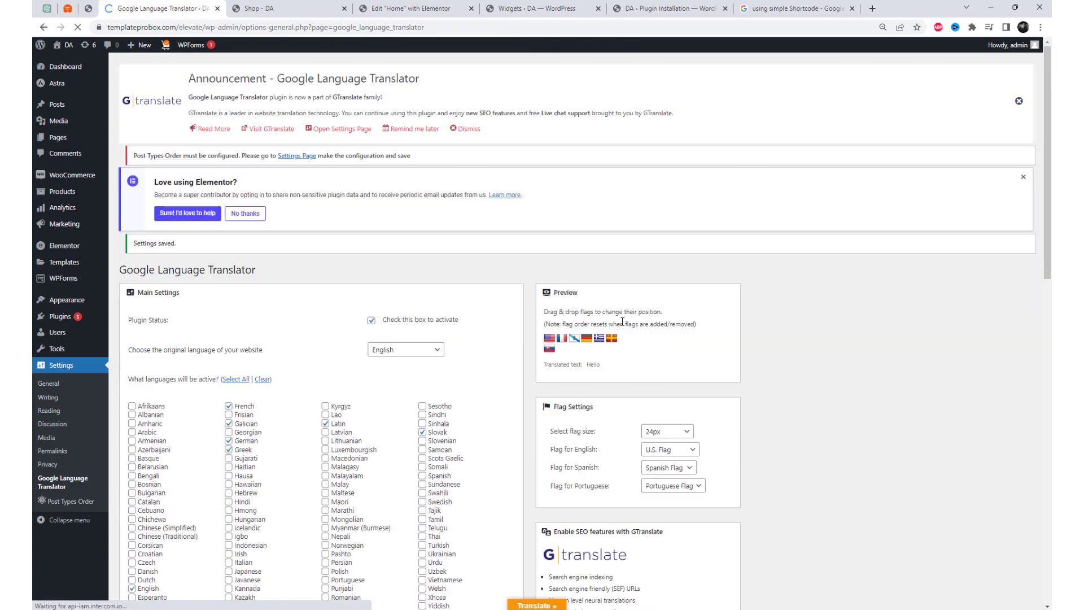
Step: Reload the shop page, translate it into German with the sidebar flag and open the floating widget's language list
key("ctrl+Tab")
right_click(409, 117)
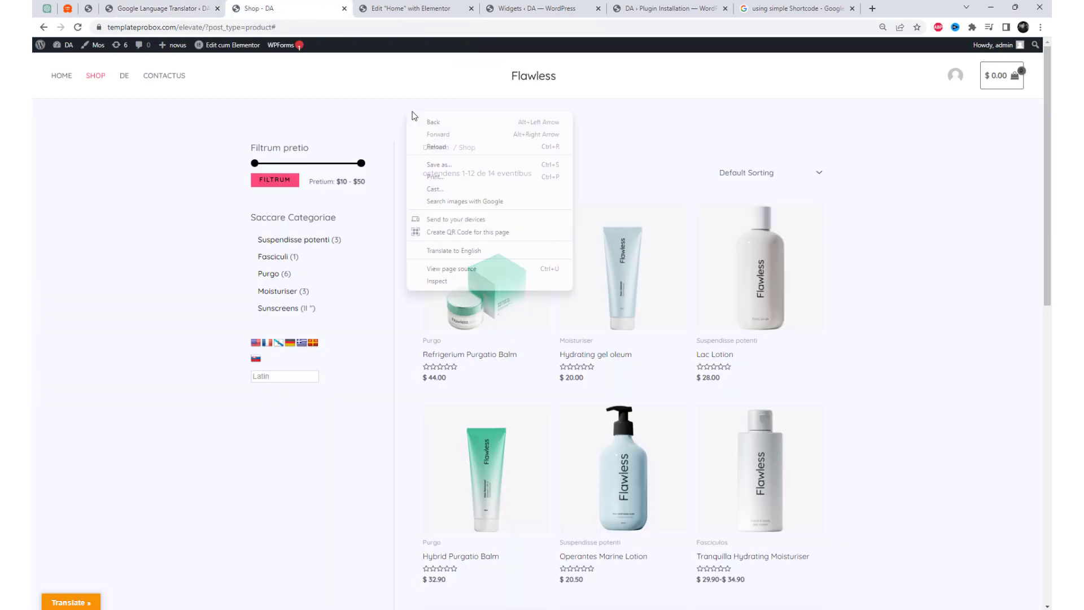
left_click(443, 148)
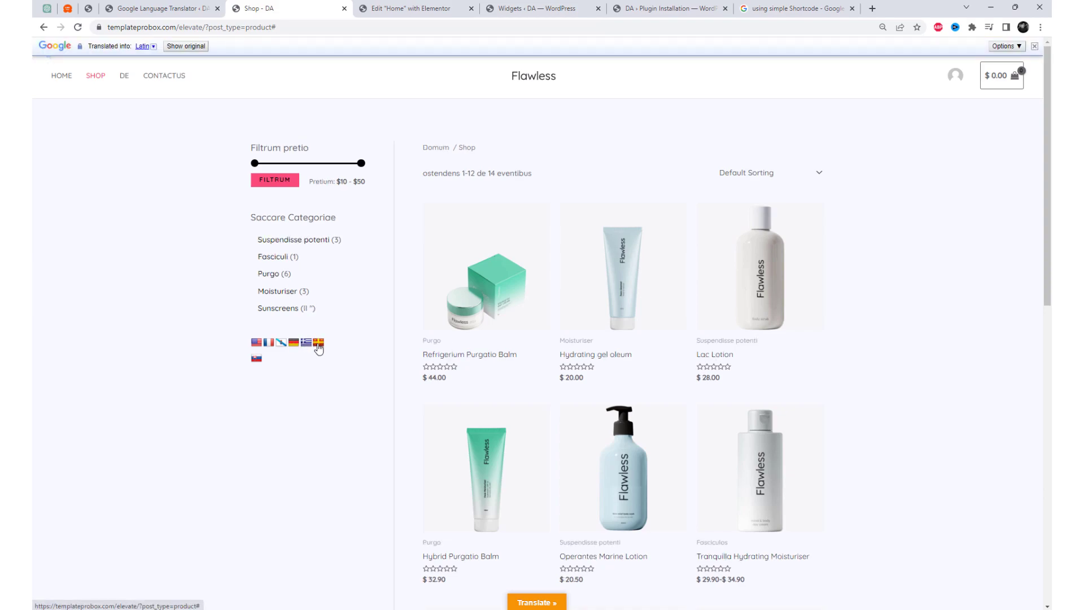
left_click(294, 343)
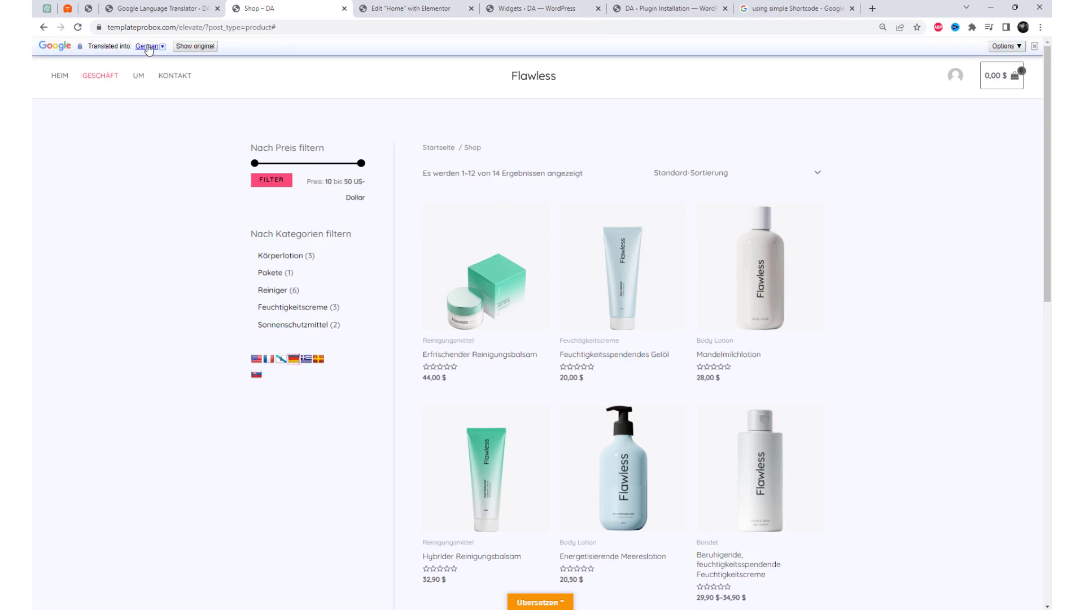
left_click(546, 604)
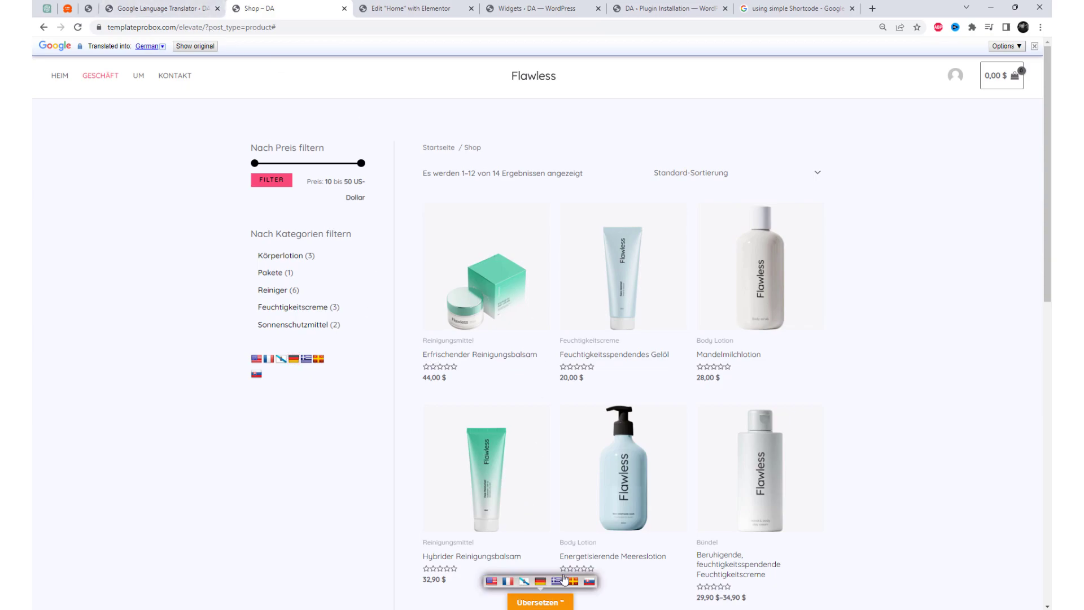
Step: Return to the translator plugin settings and set the floating widget's position to Bottom left, keeping the widget shown
left_click(161, 8)
scroll(173, 273, "down", 15)
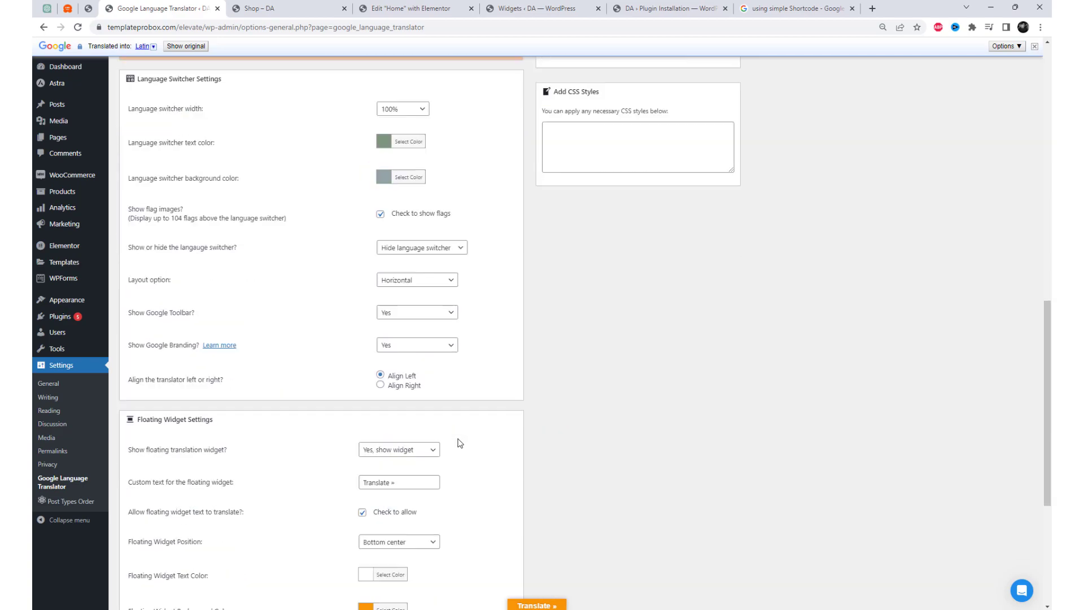
left_click(534, 604)
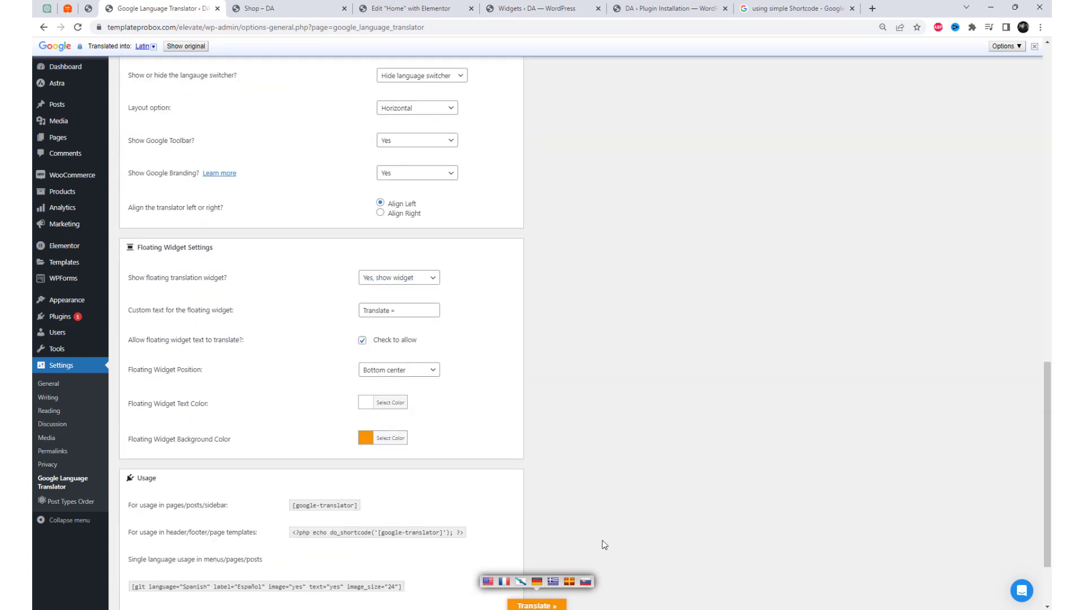
left_click(393, 285)
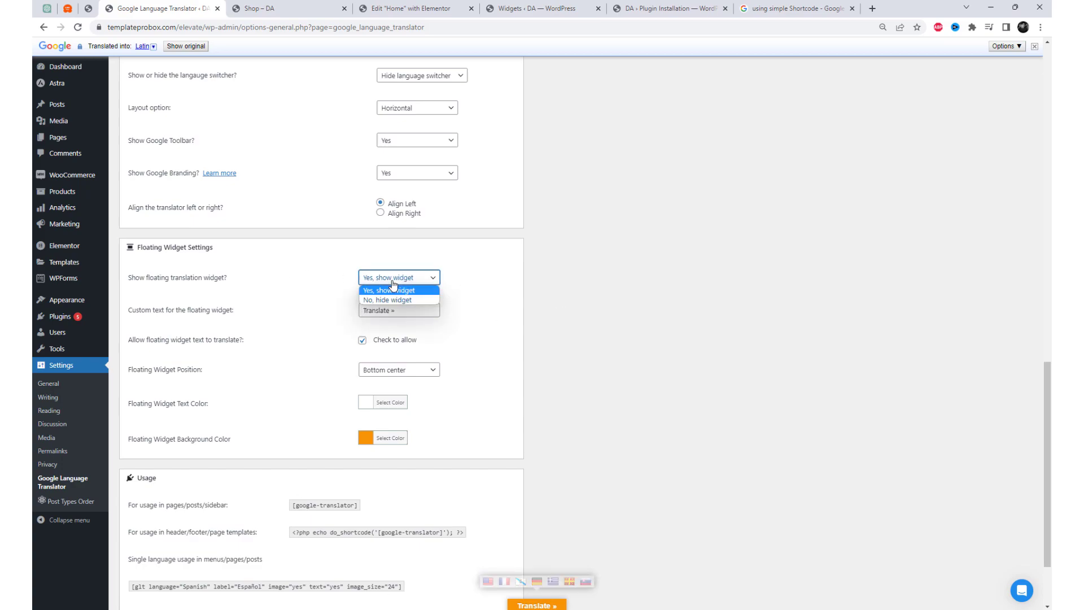
left_click(389, 297)
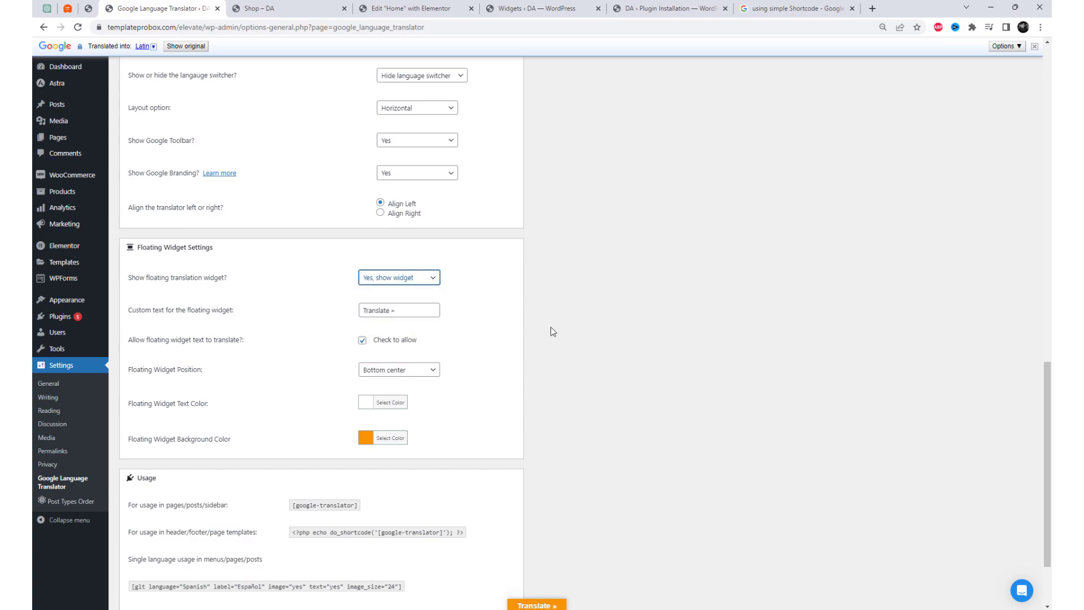
left_click(409, 370)
left_click(408, 384)
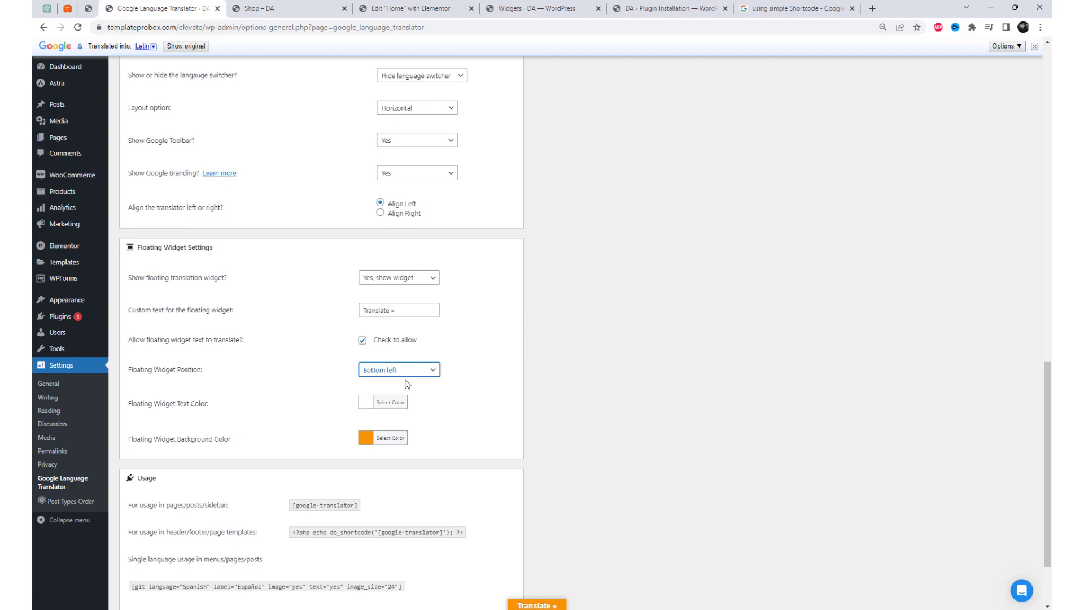
Step: Set the floating widget's background color to the crimson #dd0442 and save the plugin settings
left_click(381, 444)
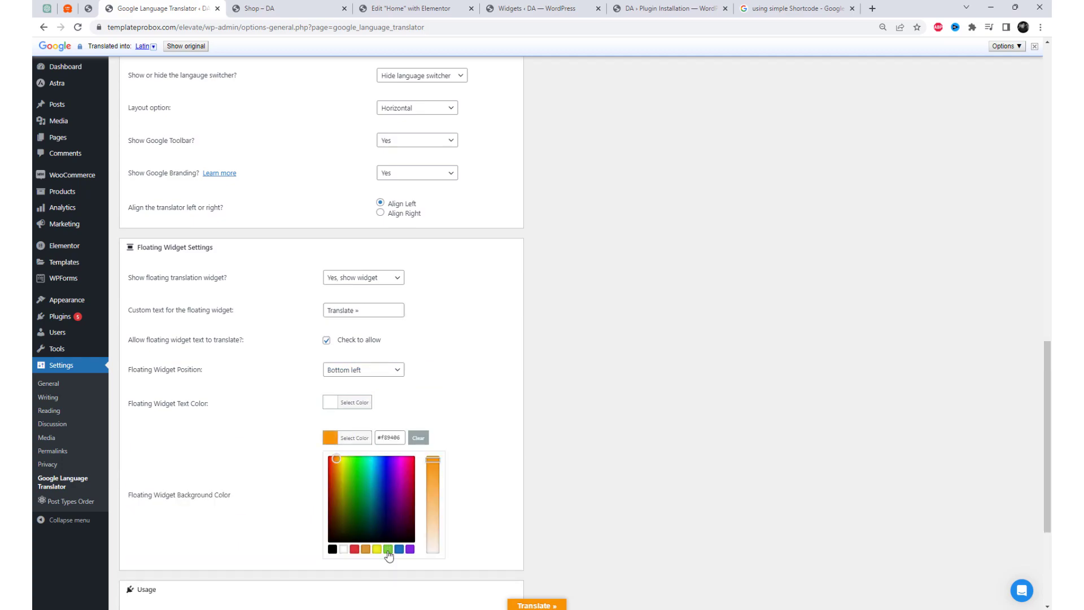
left_click(413, 483)
left_click(412, 467)
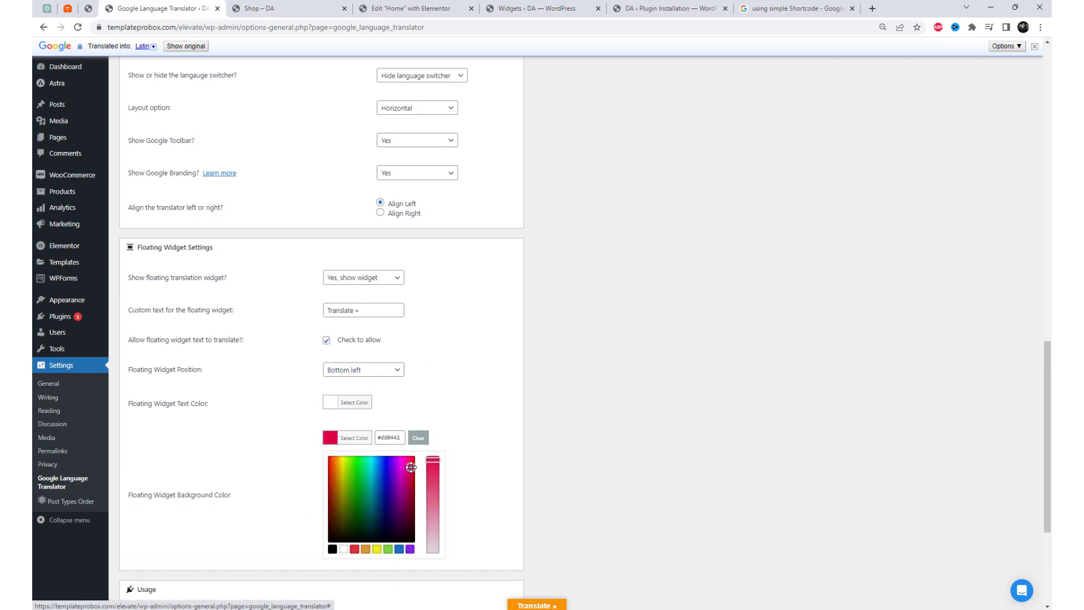
left_click(608, 435)
scroll(602, 478, "down", 2)
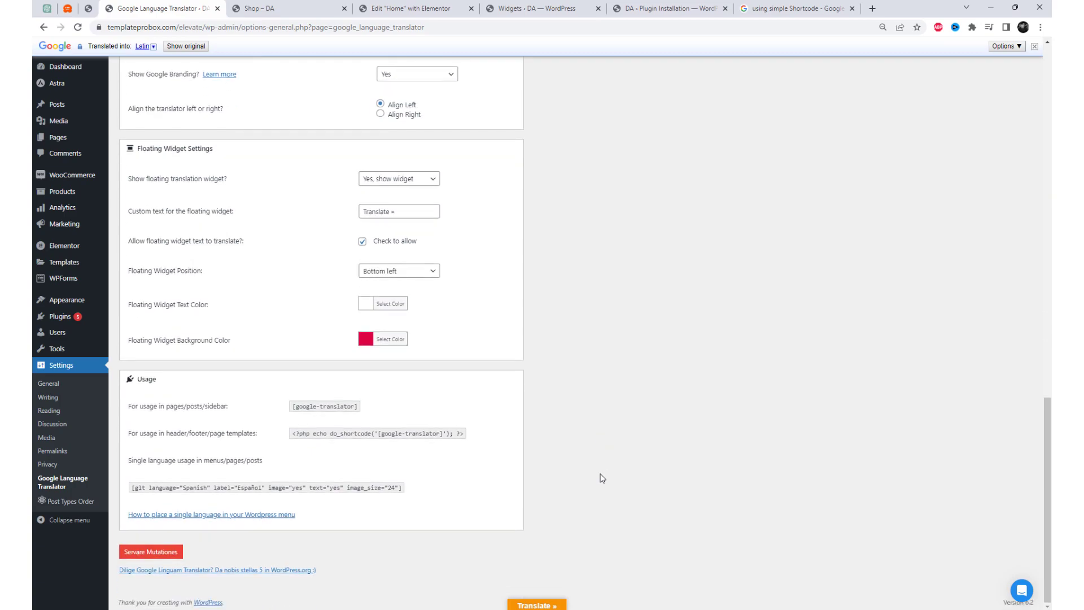
left_click(166, 557)
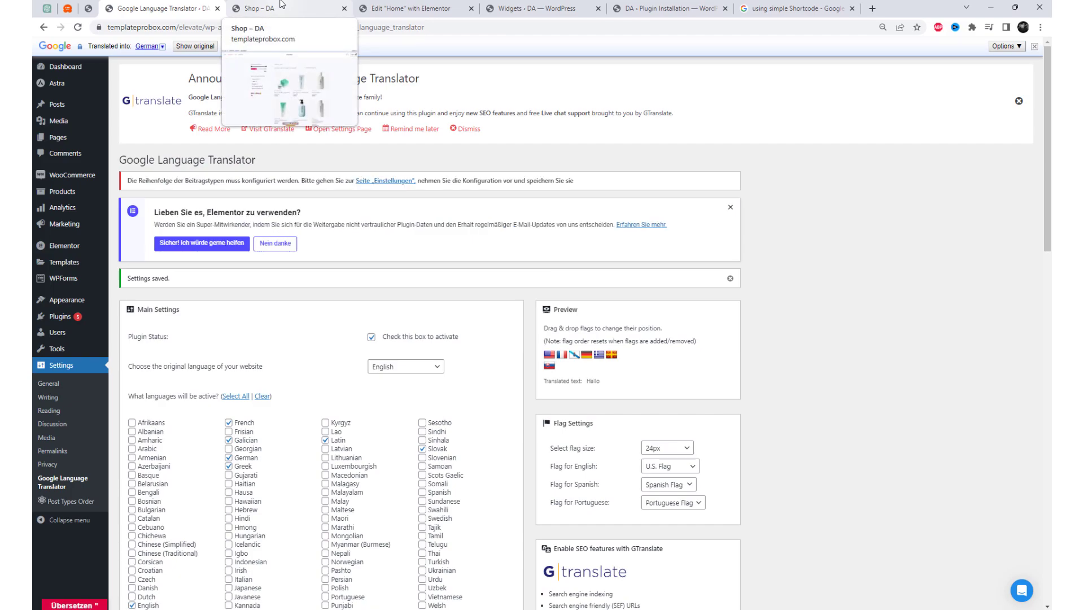
Step: Reload the shop page and translate it into Latin through the floating widget
left_click(281, 6)
right_click(859, 232)
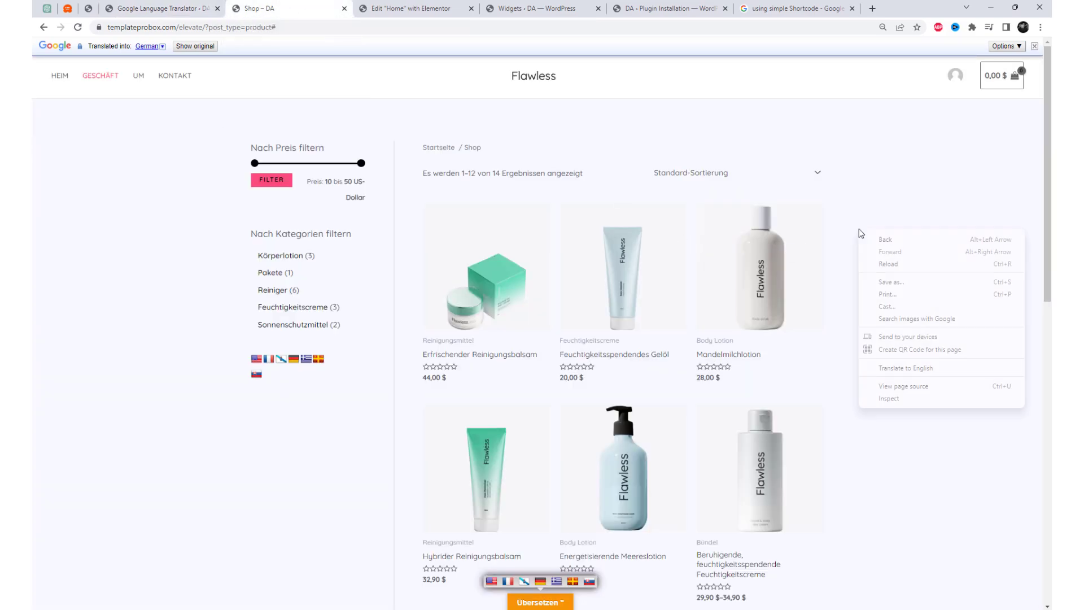
left_click(890, 266)
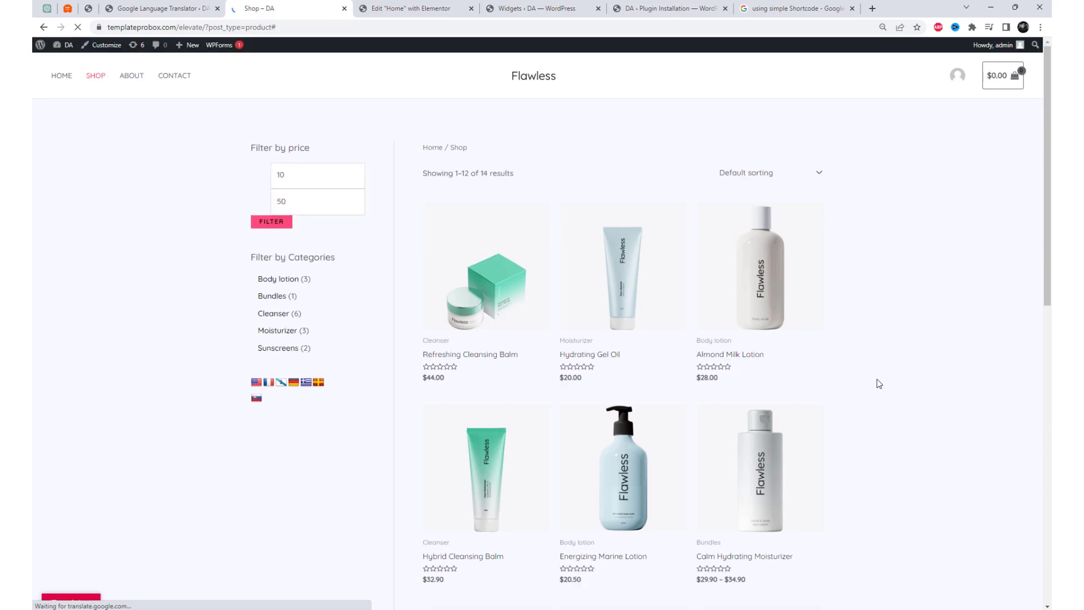
scroll(859, 378, "down", 5)
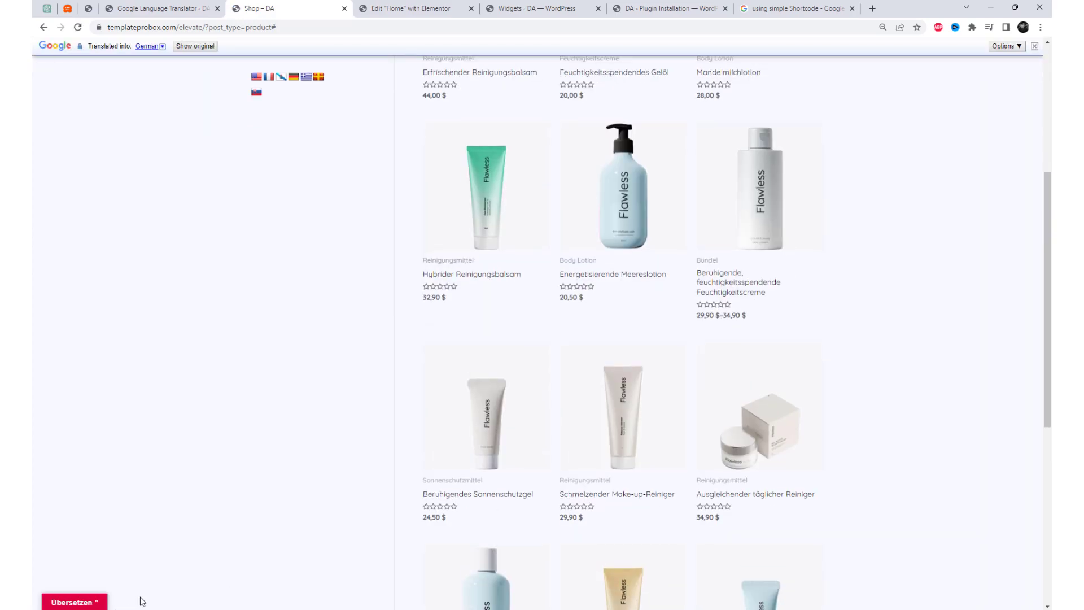
left_click(84, 602)
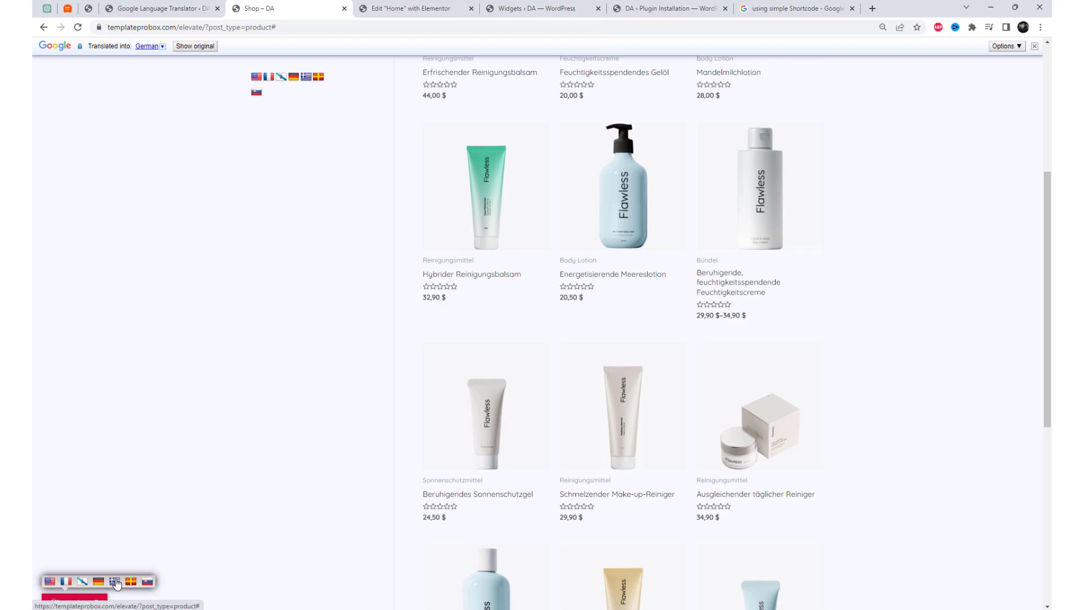
left_click(133, 582)
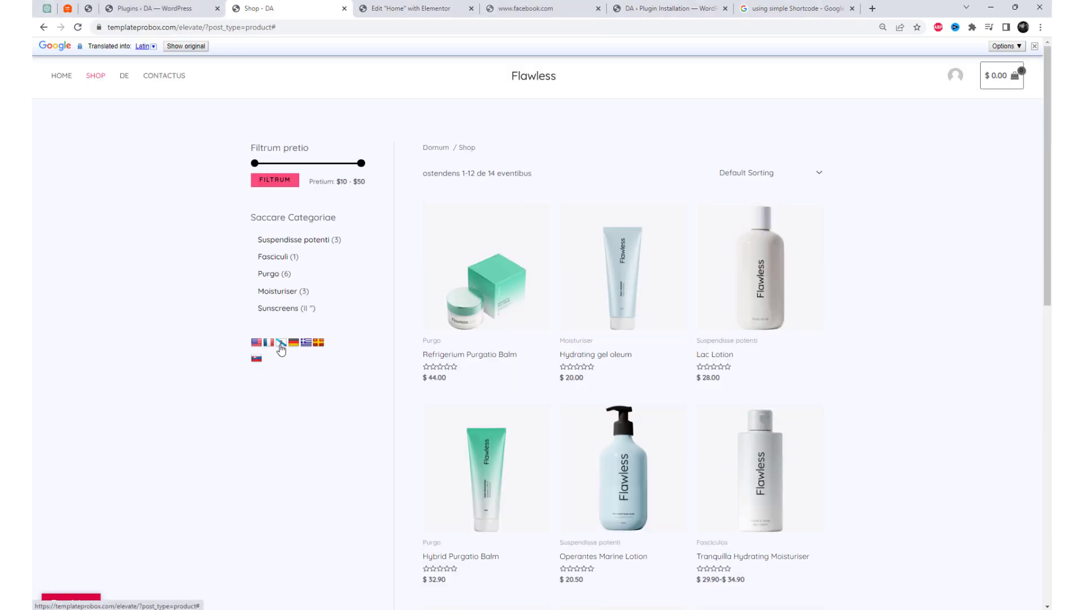
Step: Test the sidebar flags by switching the shop page to Galician, French, English and Slovak
left_click(280, 343)
left_click(270, 342)
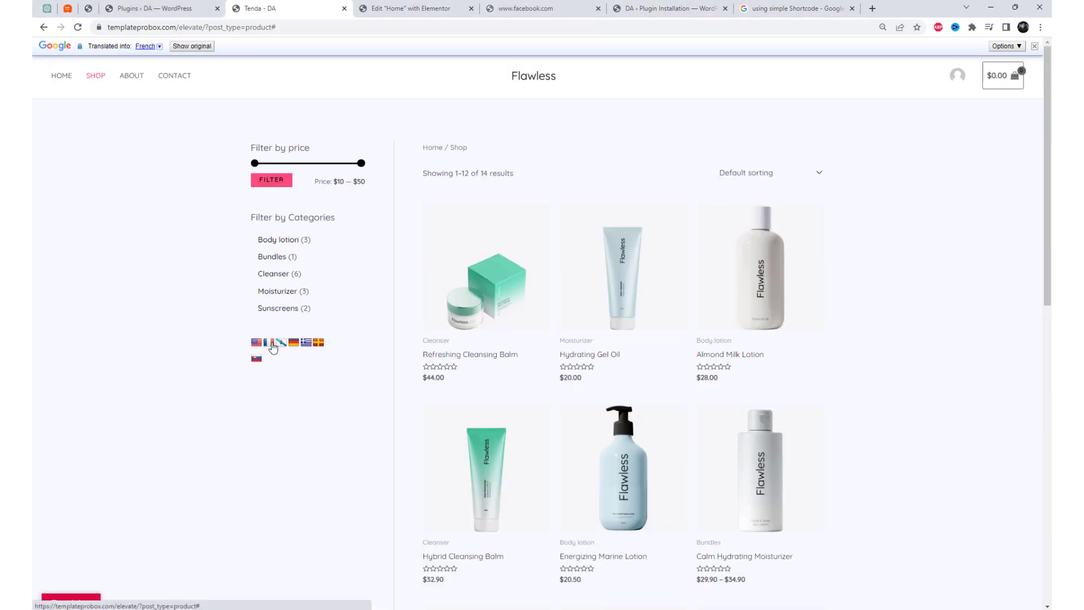
left_click(257, 343)
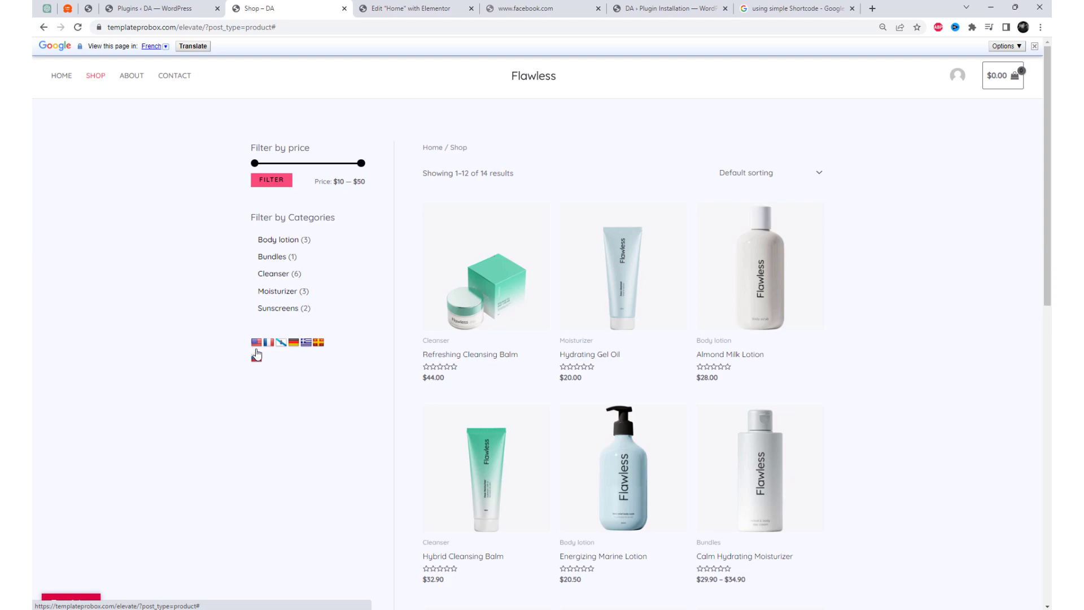
left_click(257, 354)
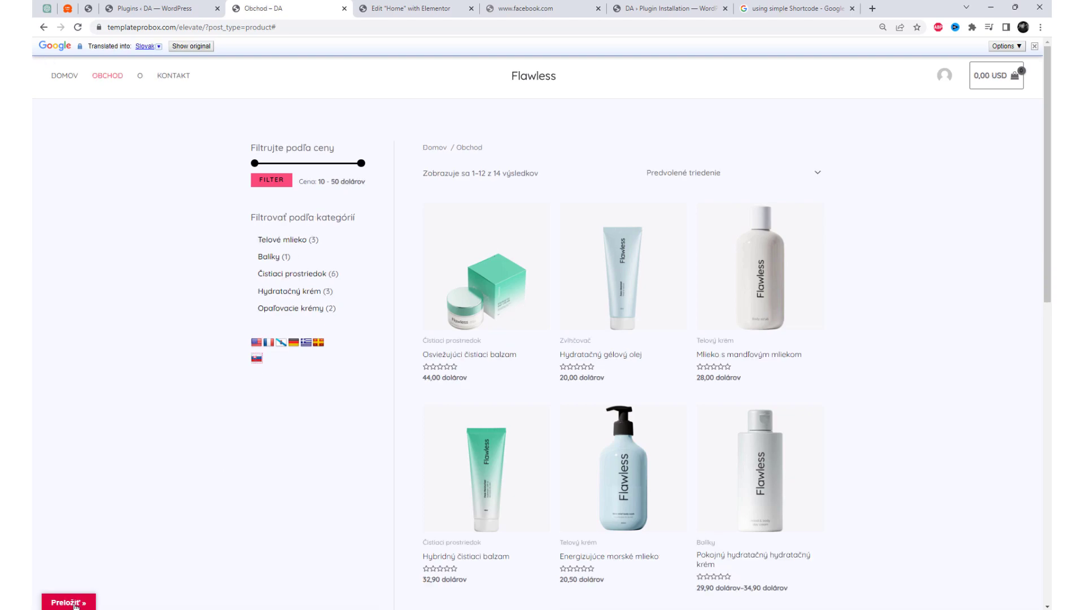
Step: Switch the shop page to Greek with its sidebar flag and back to English through the floating widget
left_click(76, 603)
left_click(306, 342)
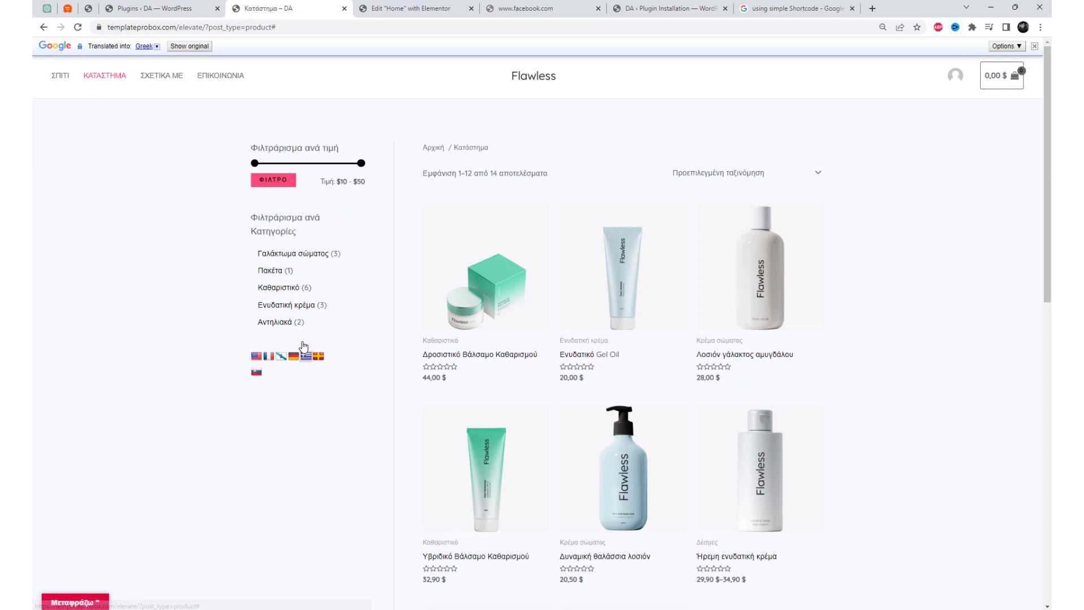
left_click(82, 603)
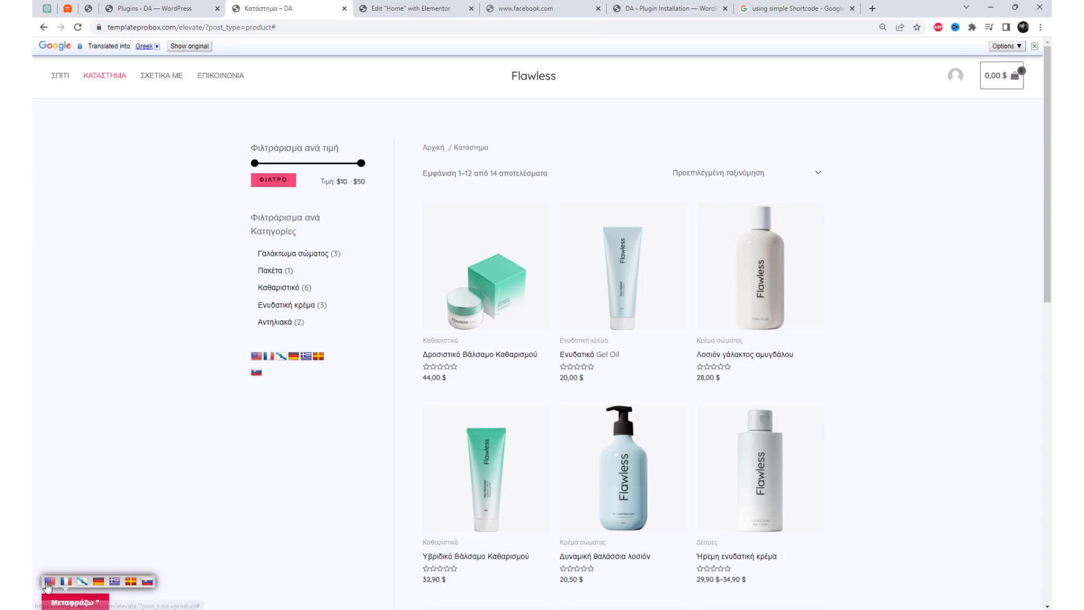
left_click(48, 583)
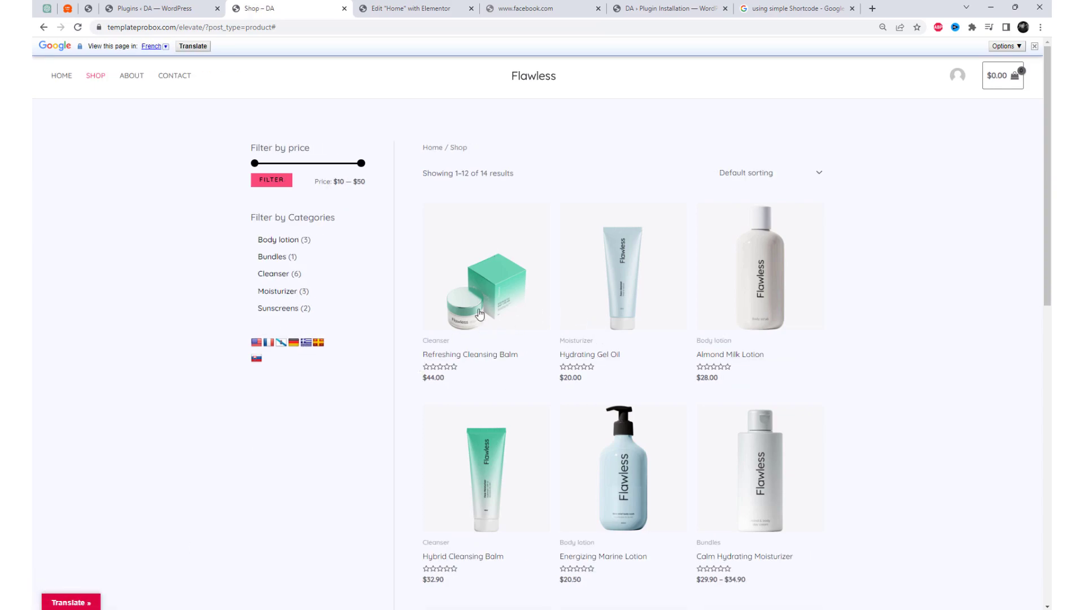
Step: View the Refreshing Cleansing Balm product page and translate the store's home page into German with the floating widget
left_click(461, 361)
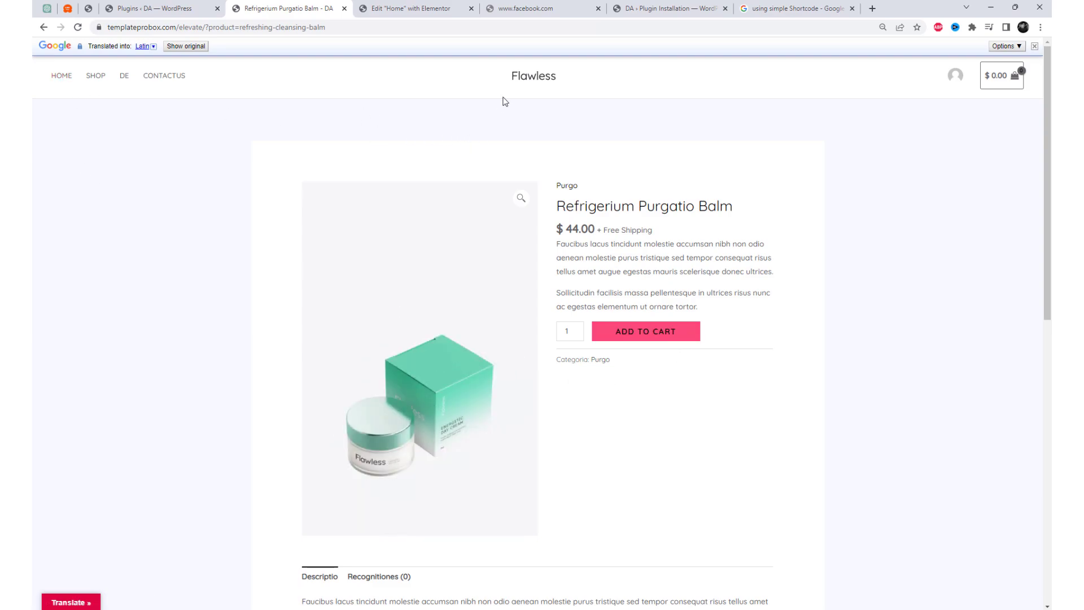
left_click(521, 82)
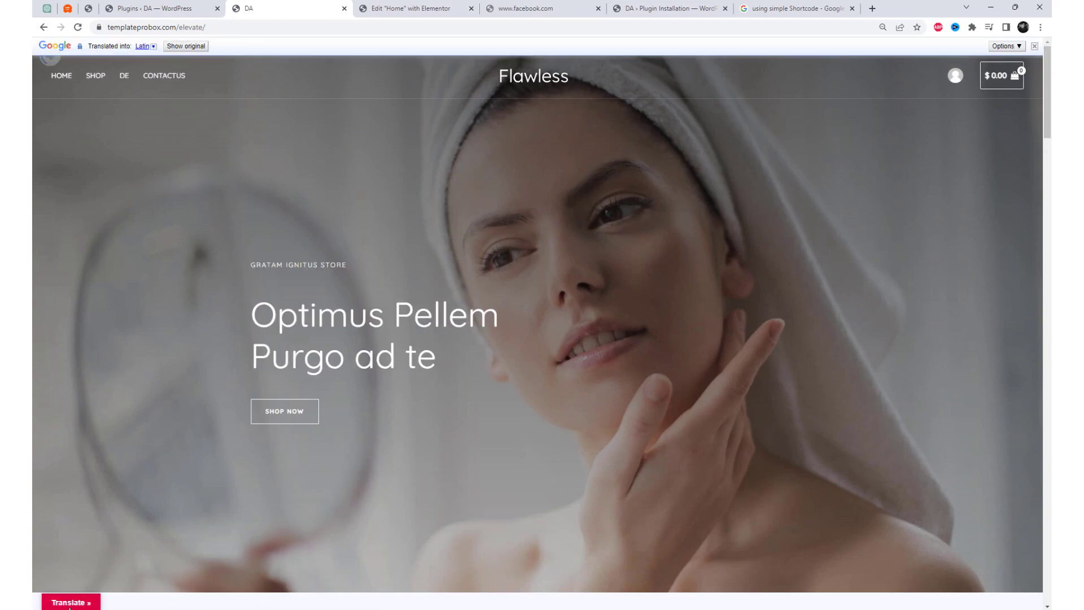
mouse_move(72, 603)
left_click(96, 583)
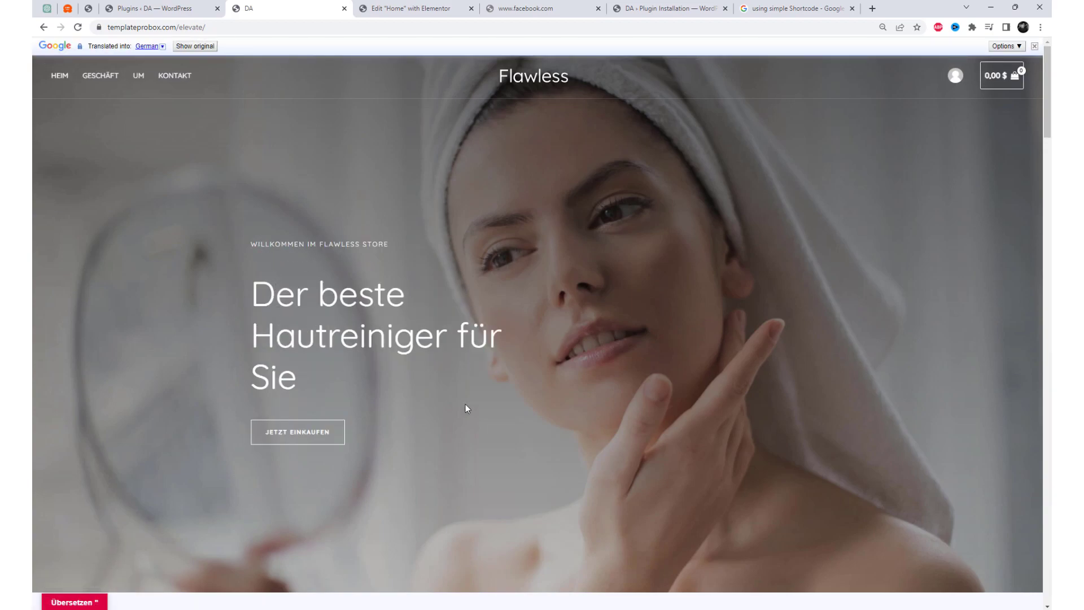
Step: Examine the German translation down the home page to the customer reviews and open the floating widget's language list
scroll(768, 431, "down", 10)
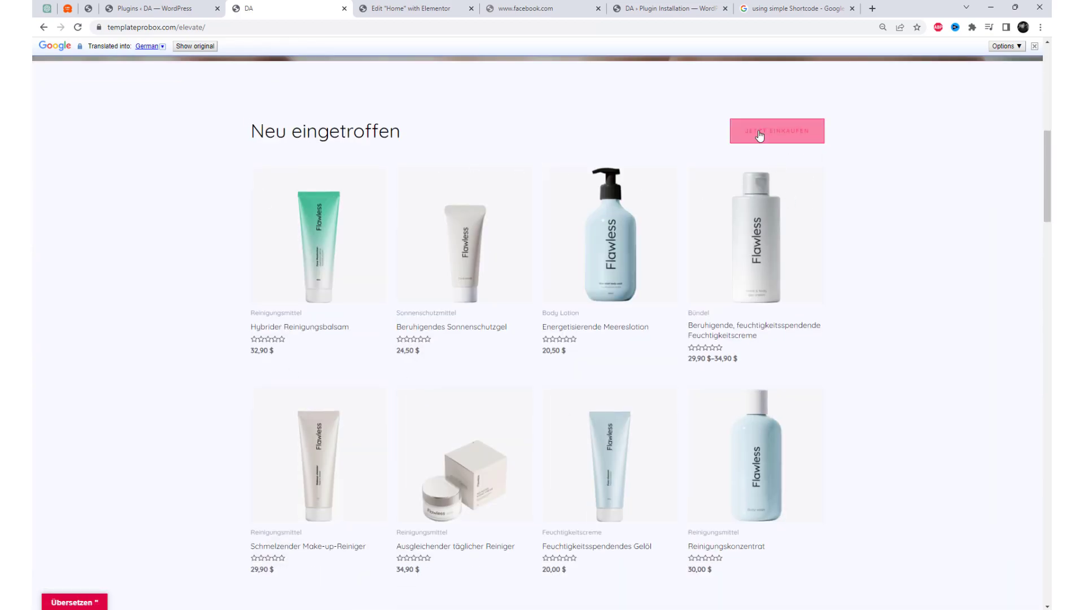
scroll(670, 423, "down", 9)
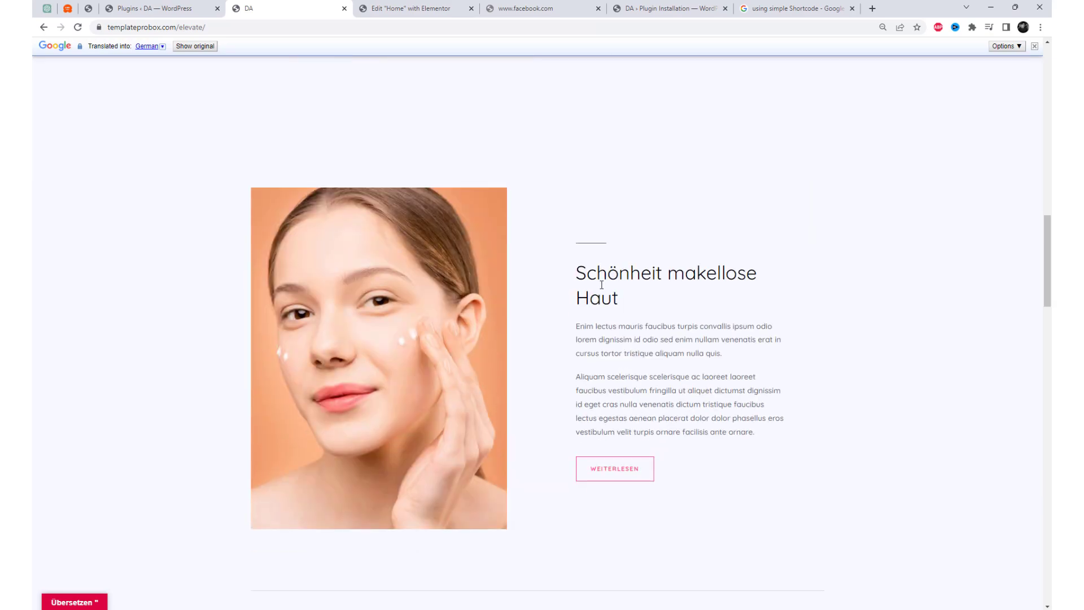
left_click_drag(581, 273, 629, 297)
left_click(814, 369)
scroll(824, 384, "down", 6)
scroll(523, 328, "down", 5)
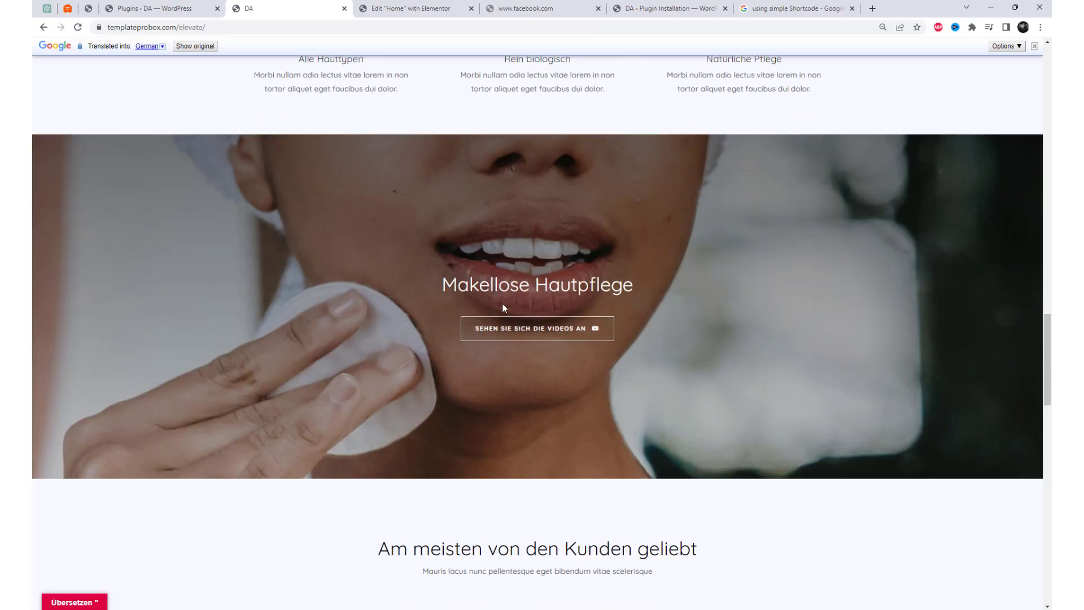
scroll(774, 320, "down", 9)
scroll(766, 392, "up", 2)
left_click(78, 602)
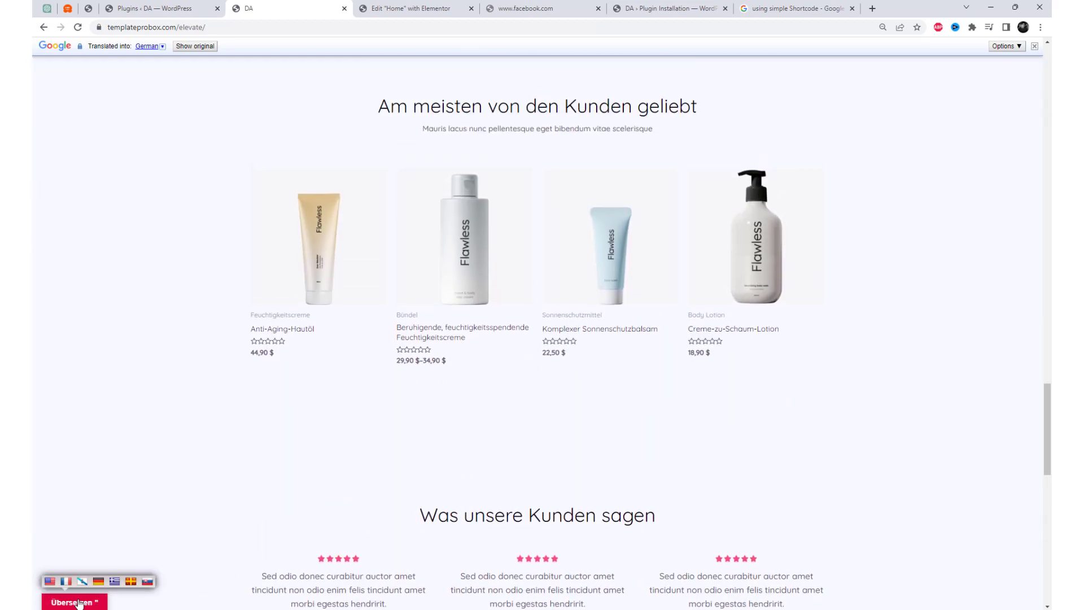
Step: Translate the home page into Greek, Latin and Slovak with the floating widget and examine the Slovak version down to the footer
left_click(115, 582)
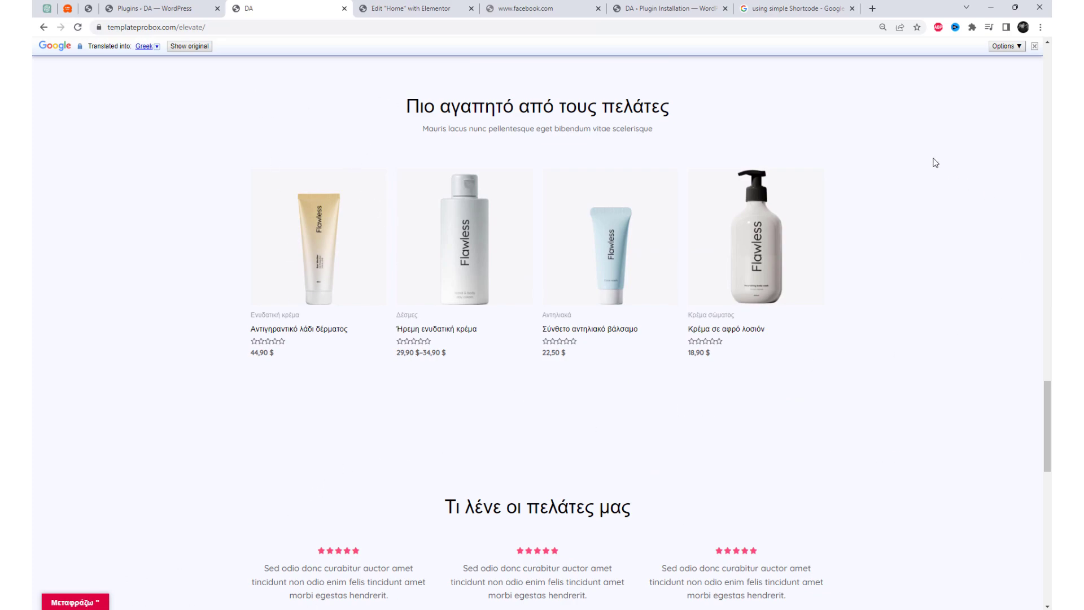
left_click(83, 603)
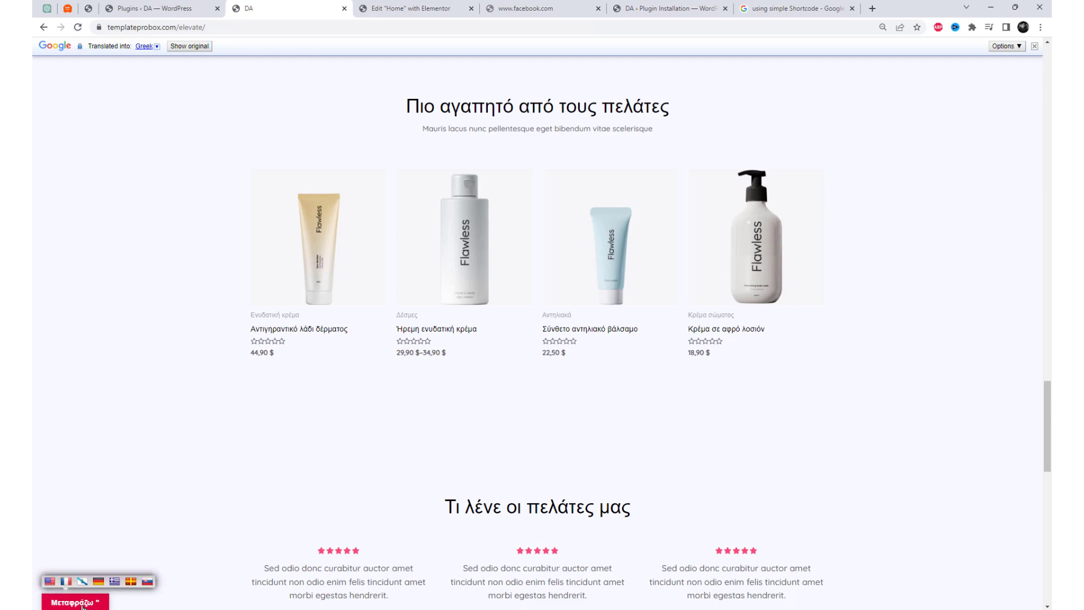
left_click(133, 582)
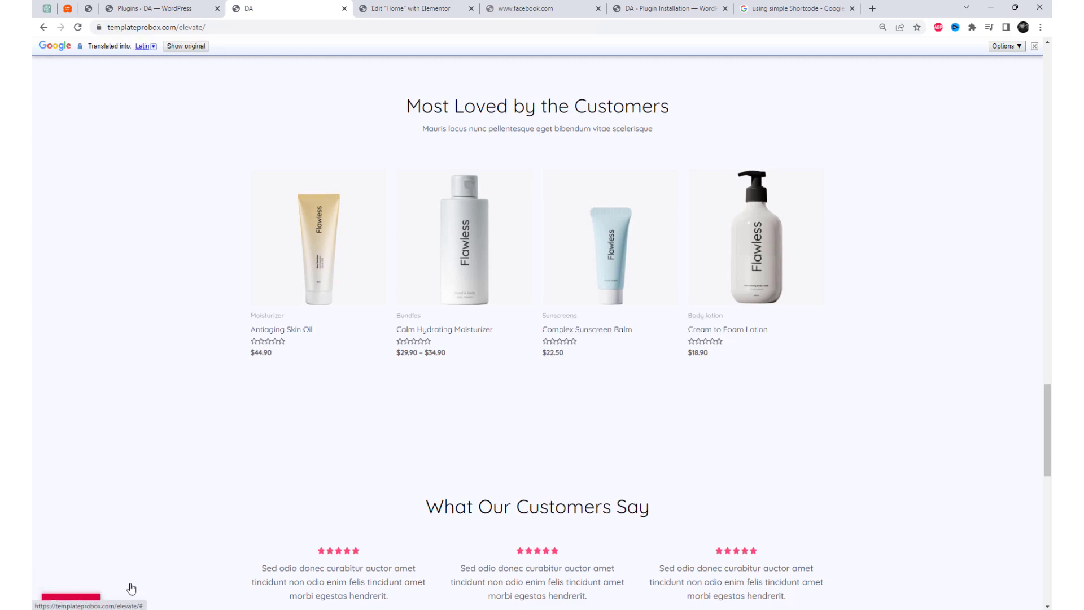
left_click(83, 607)
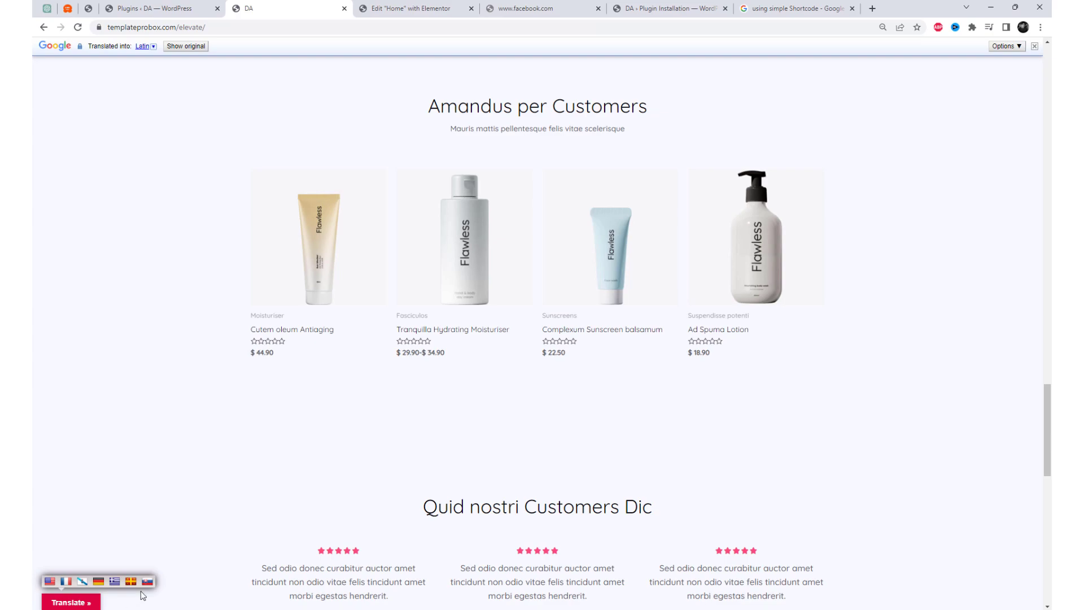
left_click(147, 581)
scroll(720, 385, "down", 5)
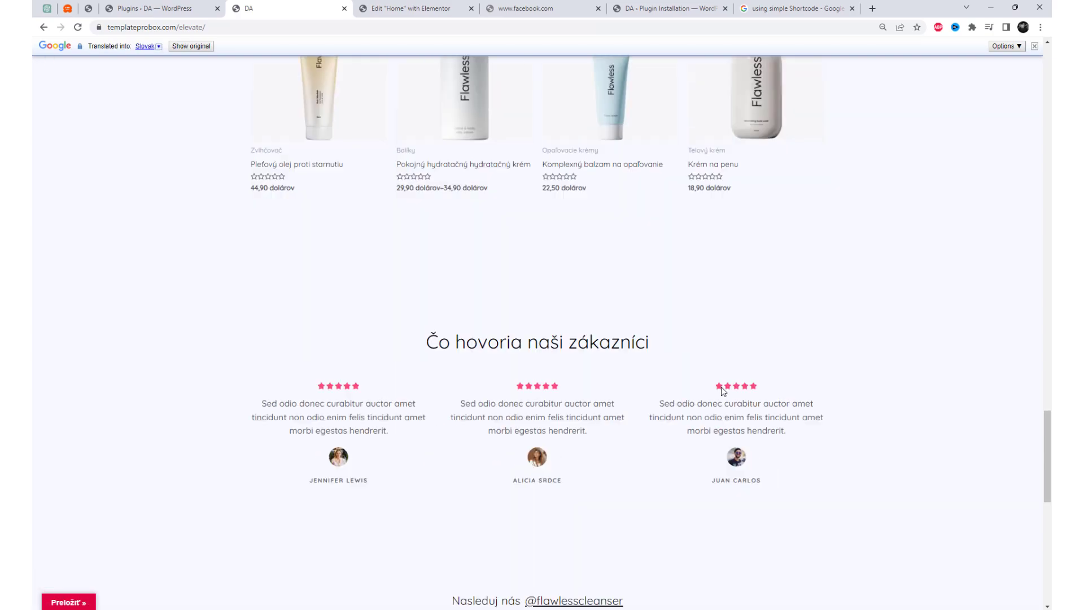
scroll(724, 426, "down", 4)
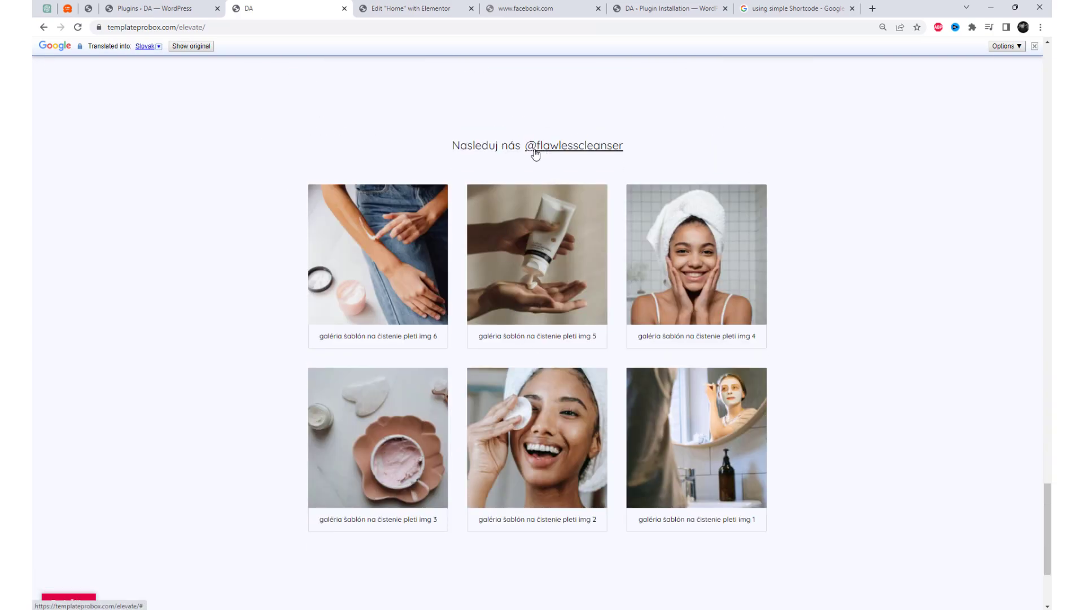
scroll(791, 355, "down", 3)
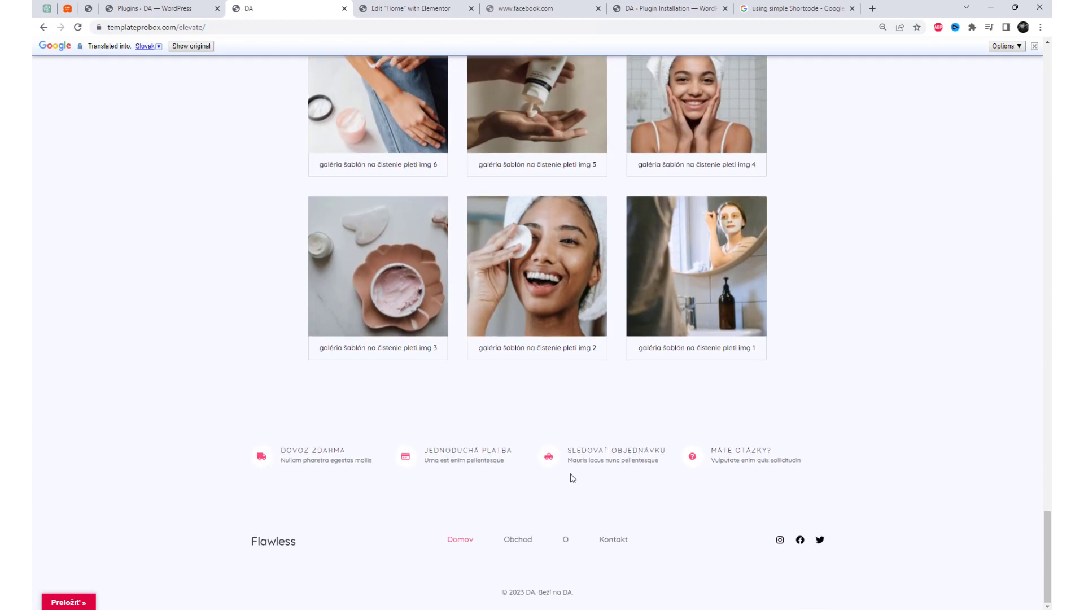
Step: Visit the shop and Contact pages and translate the Contact page into German with the floating widget
left_click_drag(1044, 537, 1046, 52)
left_click(113, 77)
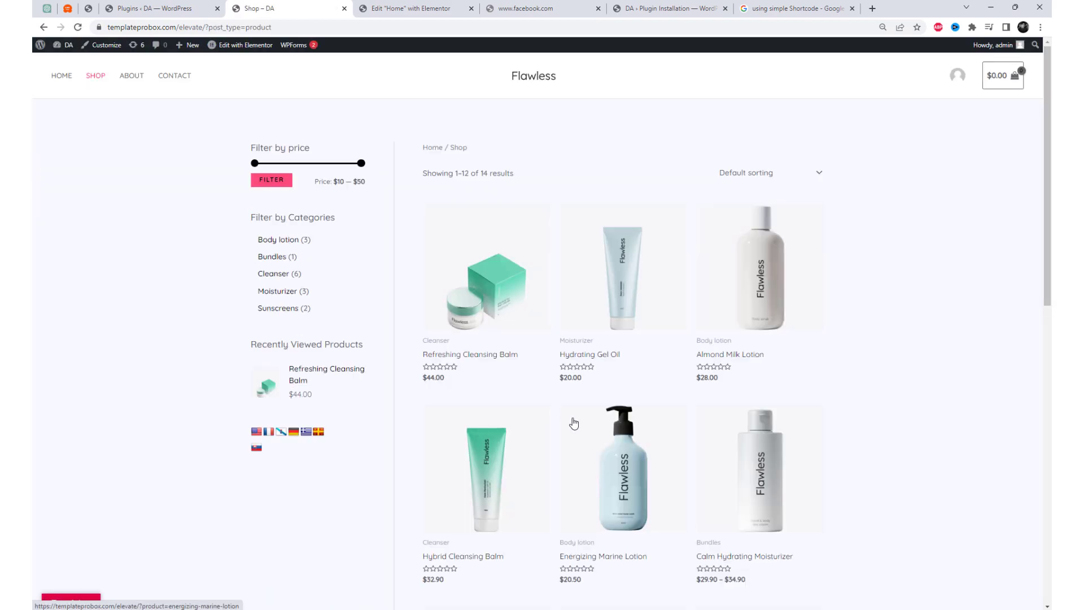
left_click(179, 79)
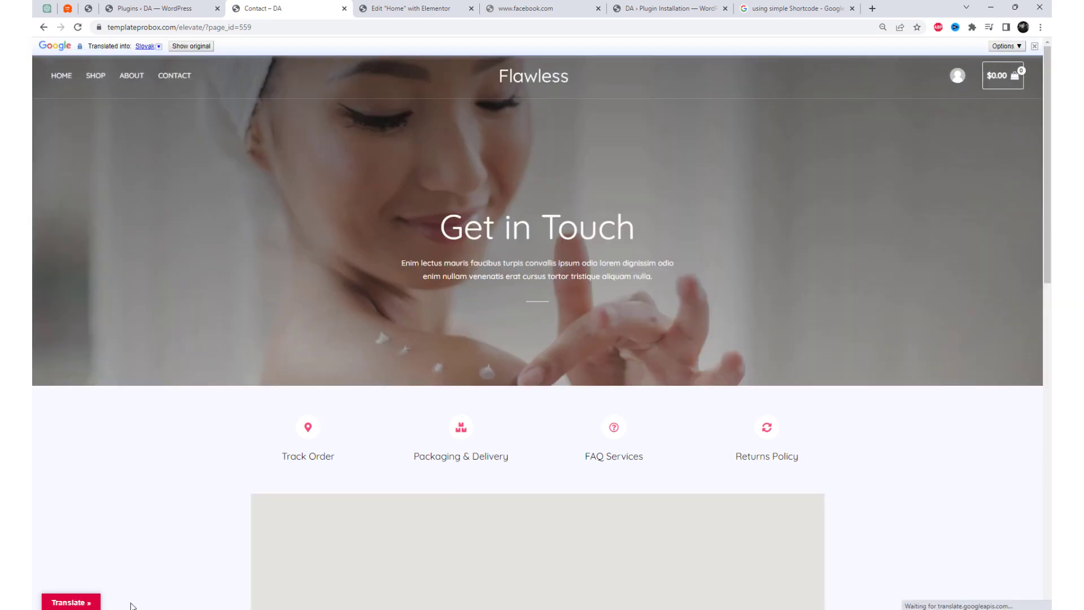
left_click(67, 601)
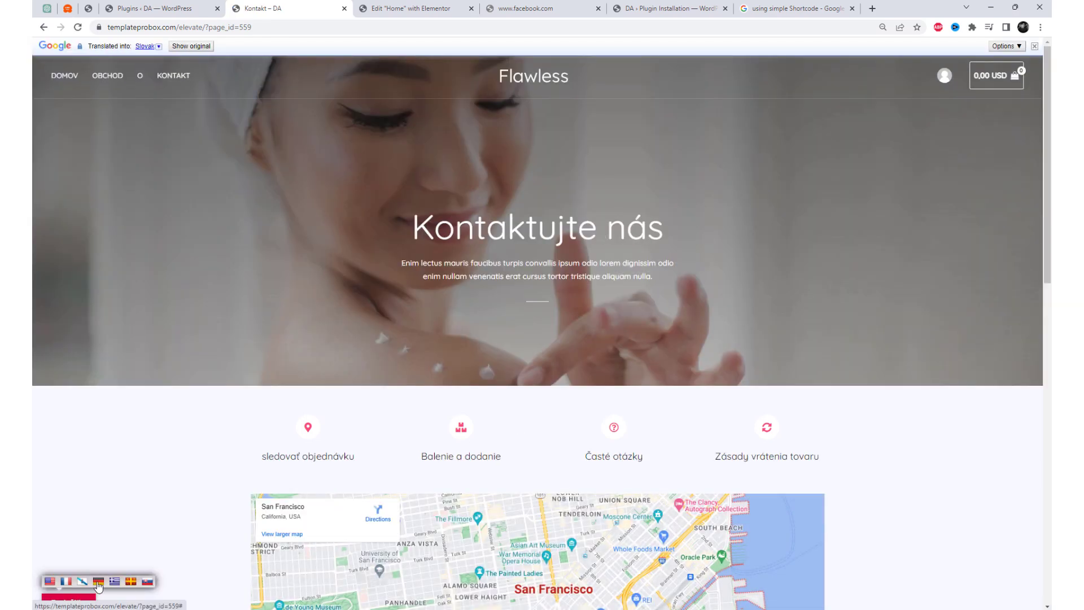
left_click(98, 582)
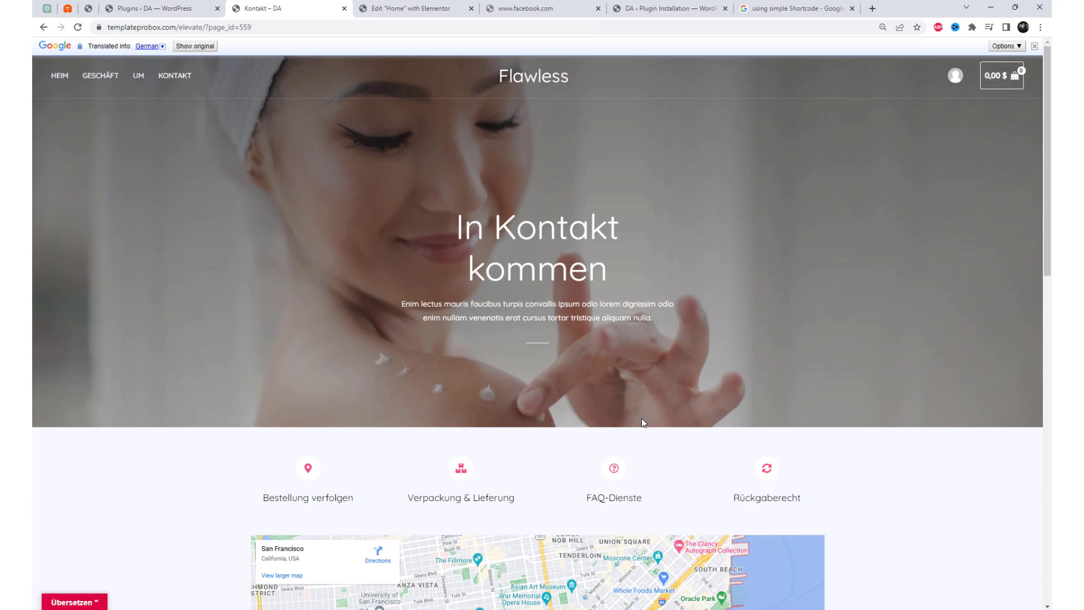